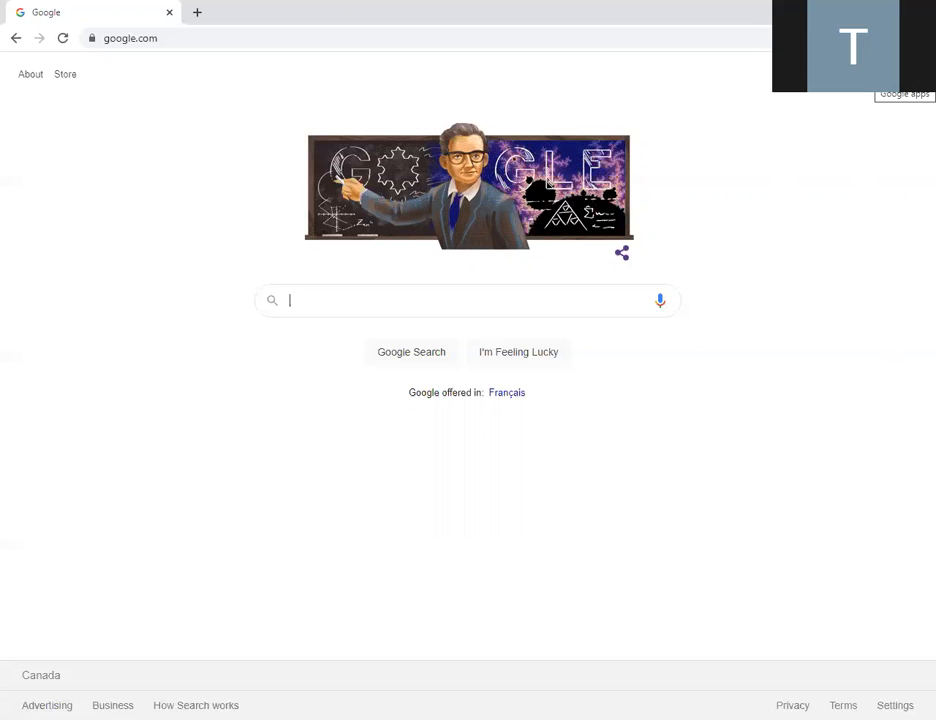
- Open Google Drive from the Google apps and look through the files in My Drive
left_click(905, 72)
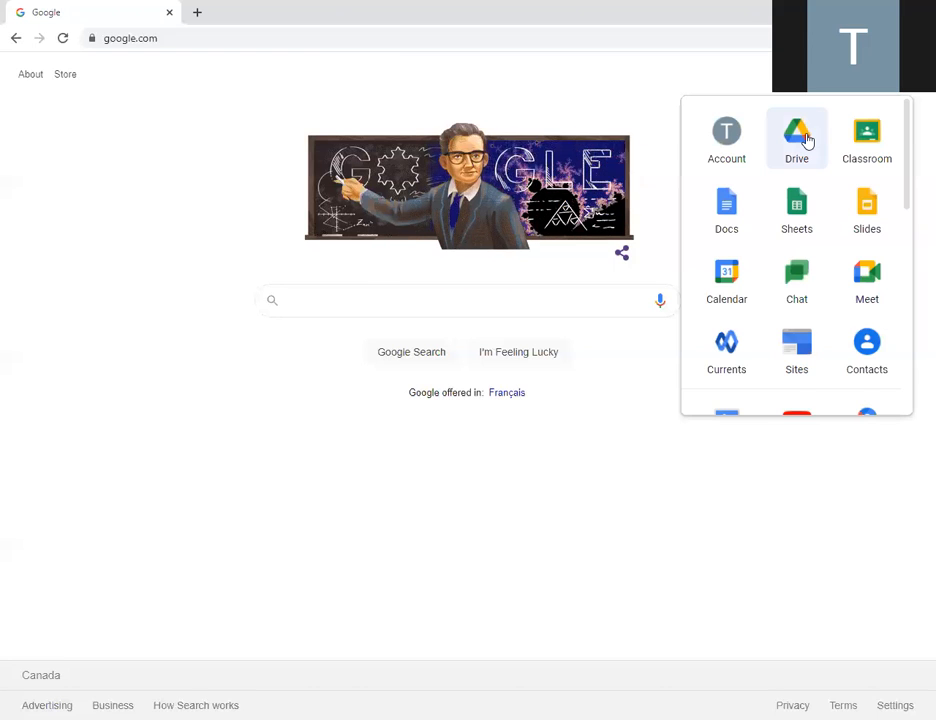
left_click(801, 145)
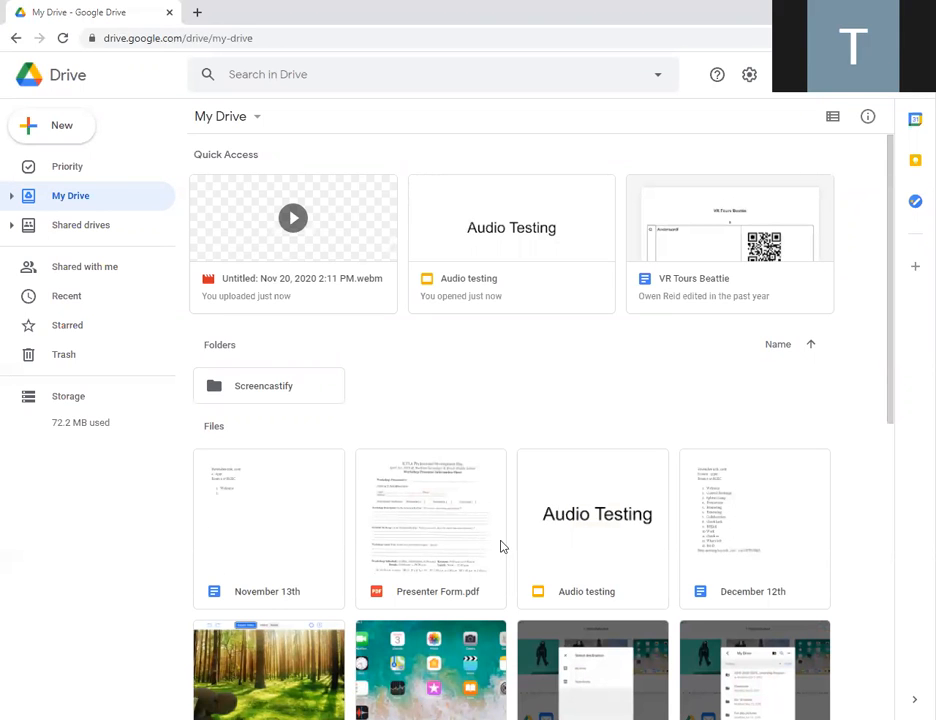
scroll(730, 533, "down", 5)
scroll(740, 515, "down", 1)
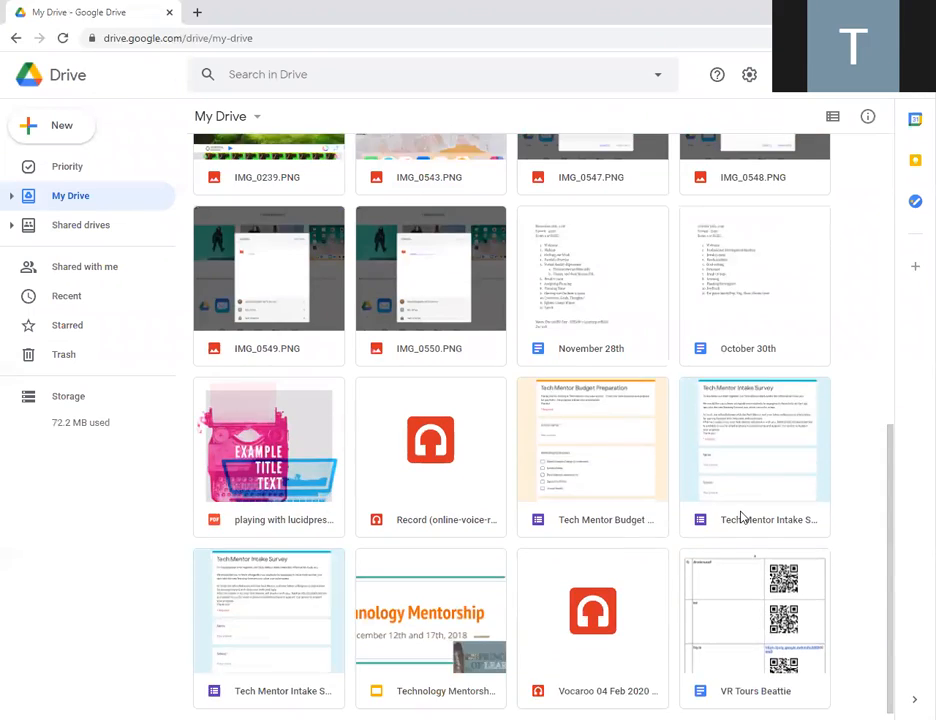
scroll(742, 513, "up", 6)
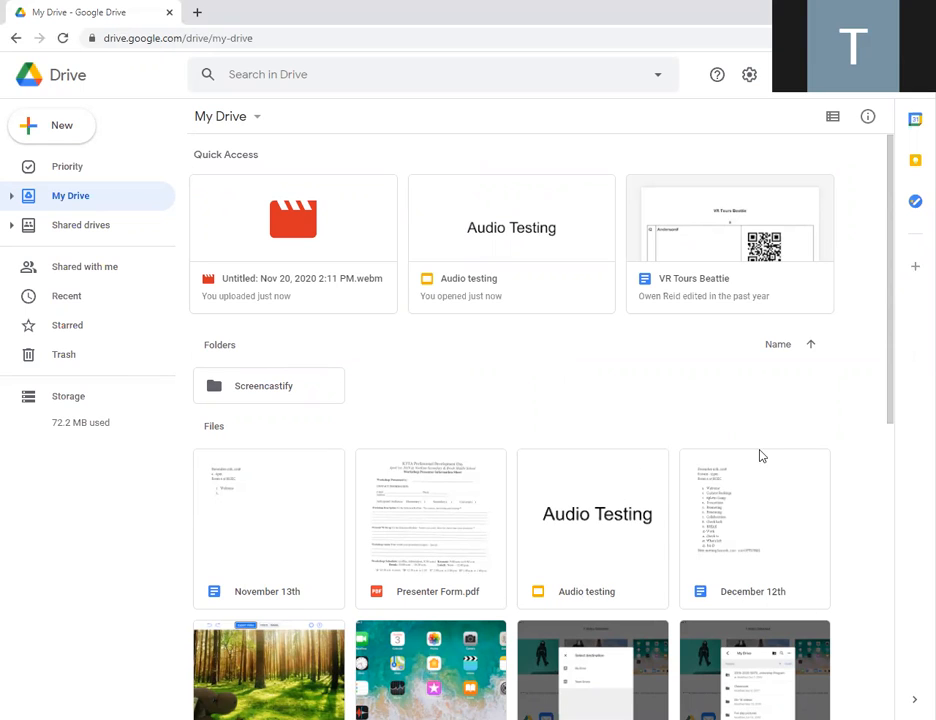
- Compare the grid and list layouts of My Drive, leaving the files in list layout
left_click(832, 119)
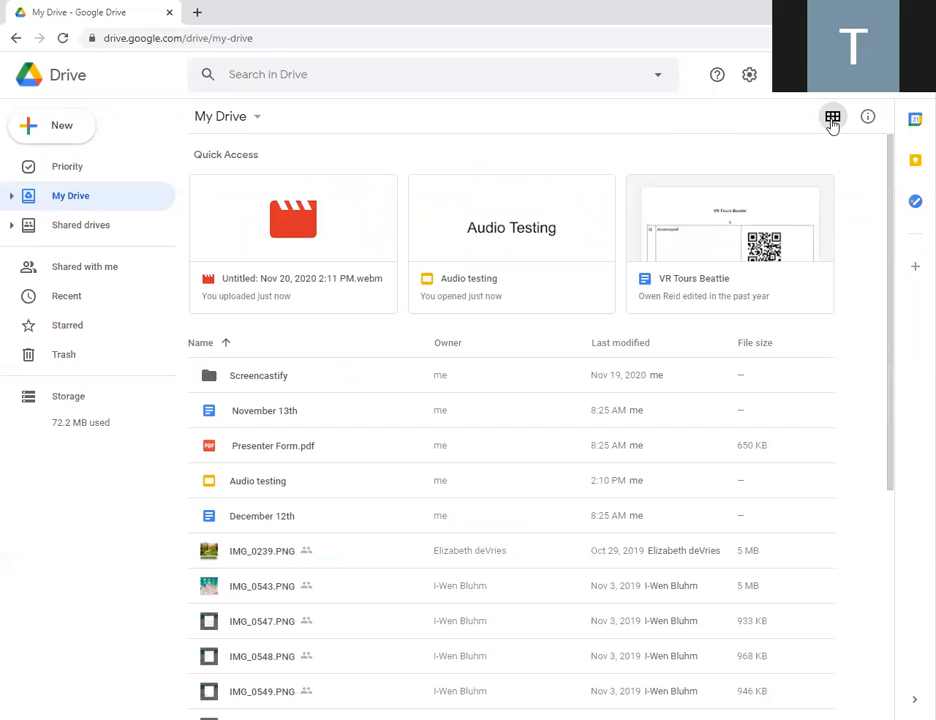
left_click(832, 118)
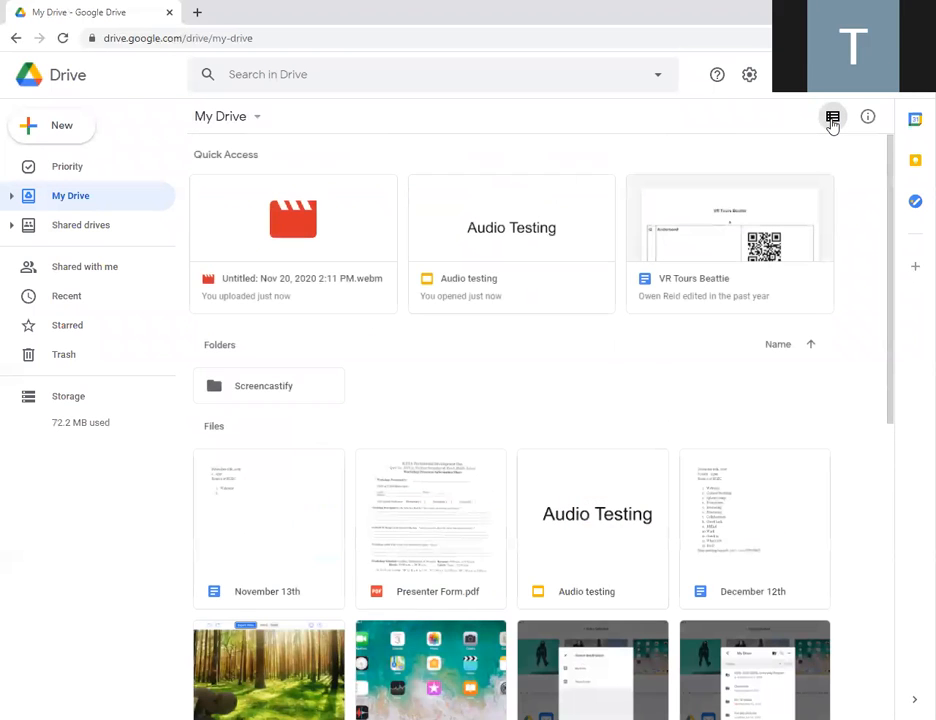
left_click(832, 119)
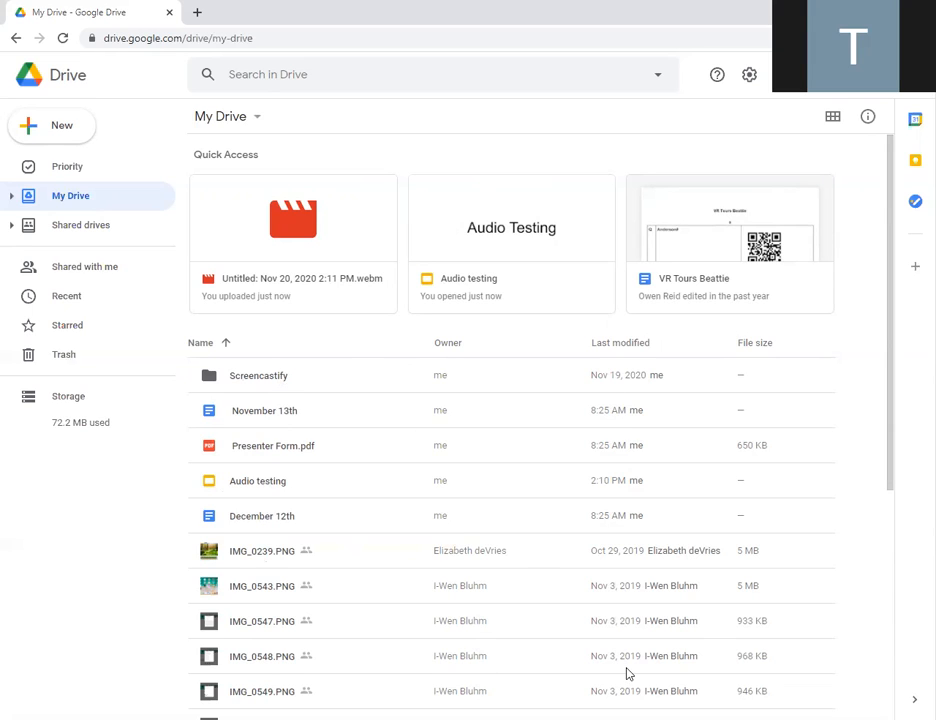
left_click(832, 118)
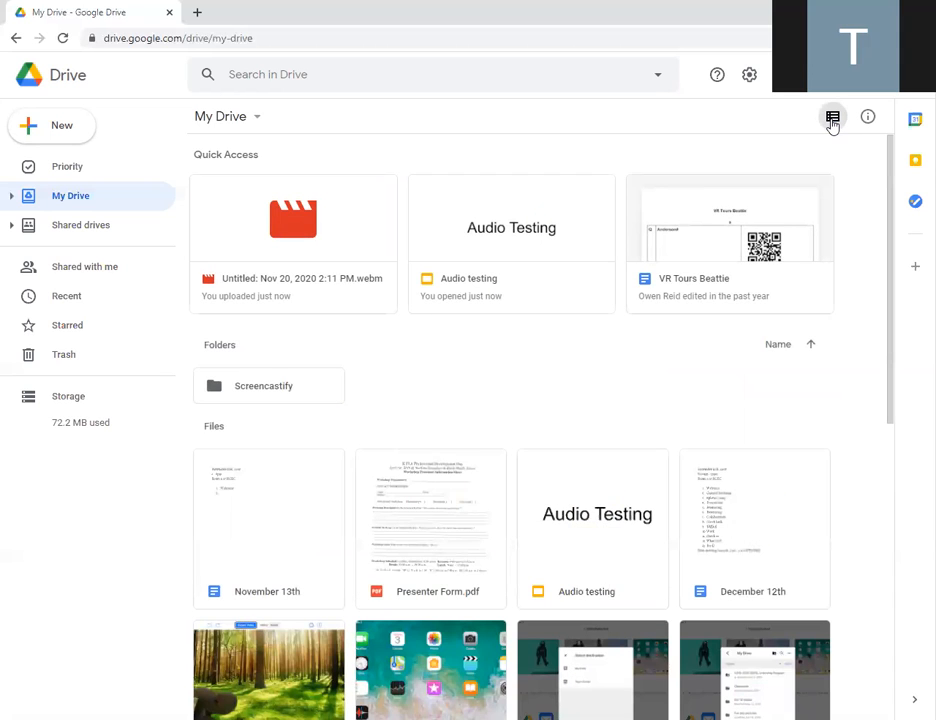
left_click(832, 118)
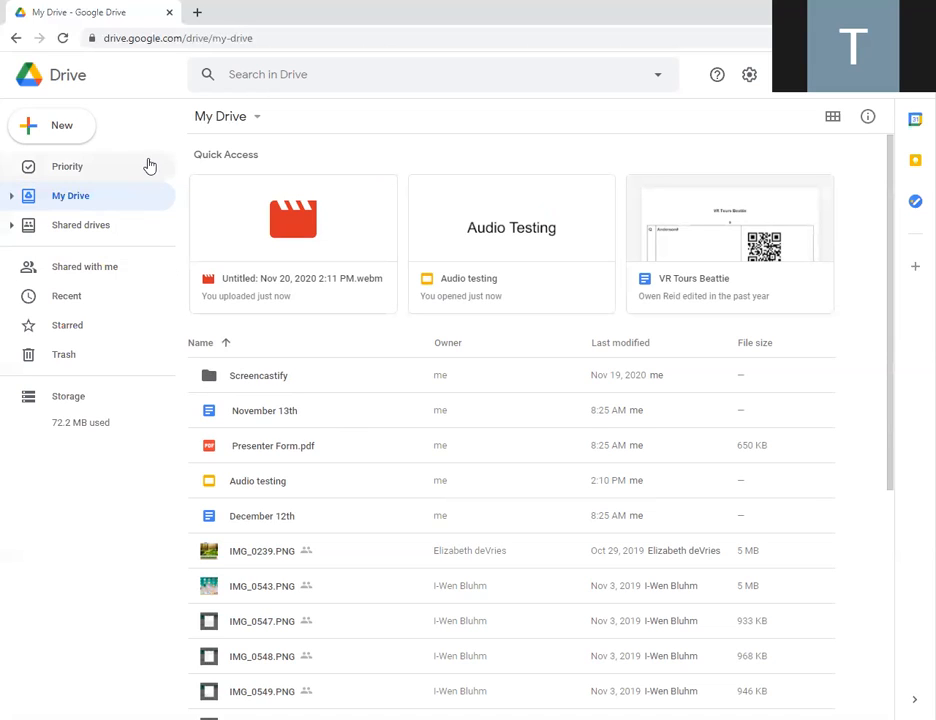
- Create a new folder named "2020-2021 (grade 6)" in My Drive
left_click(37, 133)
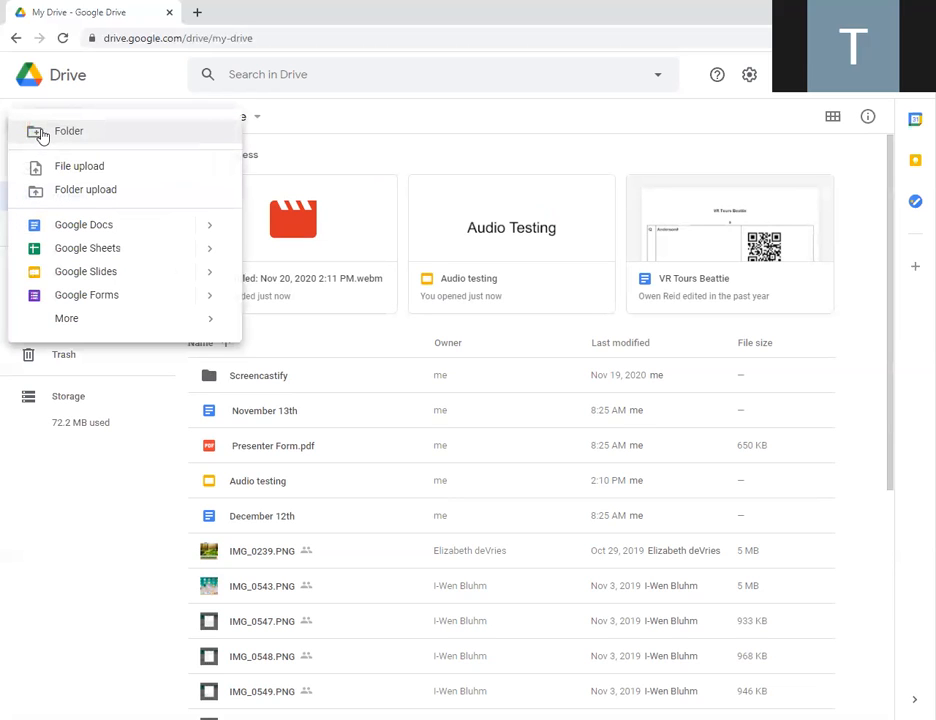
left_click(35, 133)
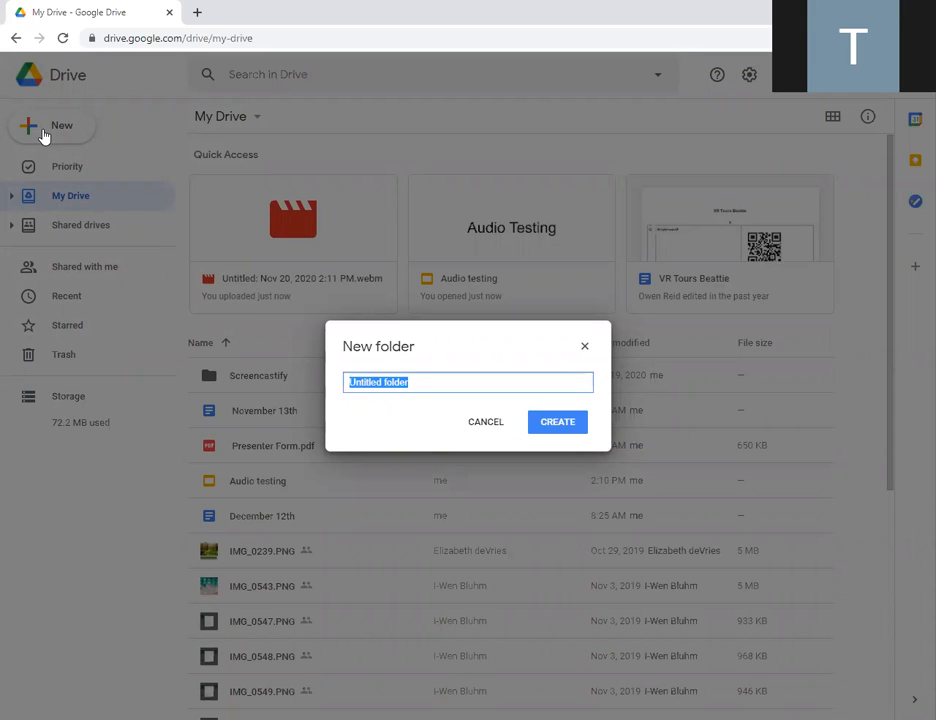
type("2020-2021 (grade 6)")
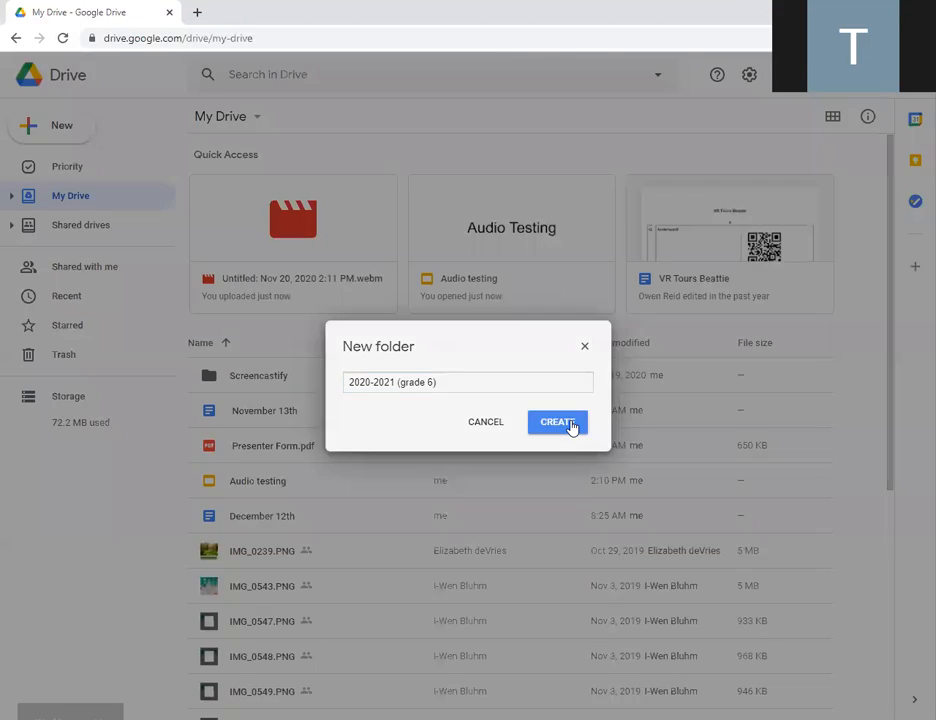
left_click(557, 422)
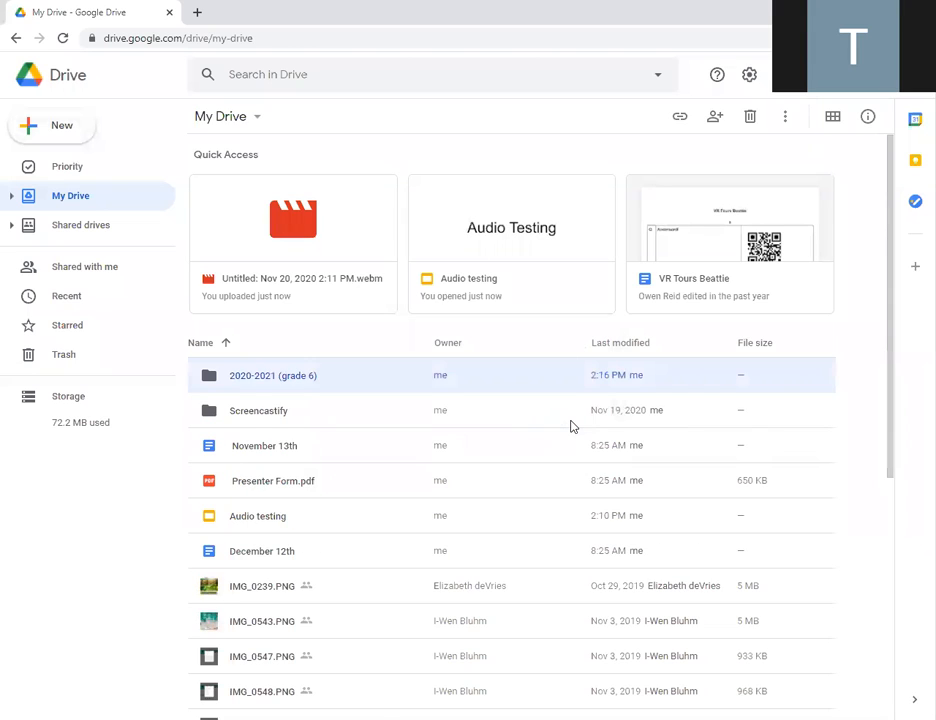
- Change the color of the "2020-2021 (grade 6)" folder to dark green
right_click(210, 380)
mouse_move(210, 380)
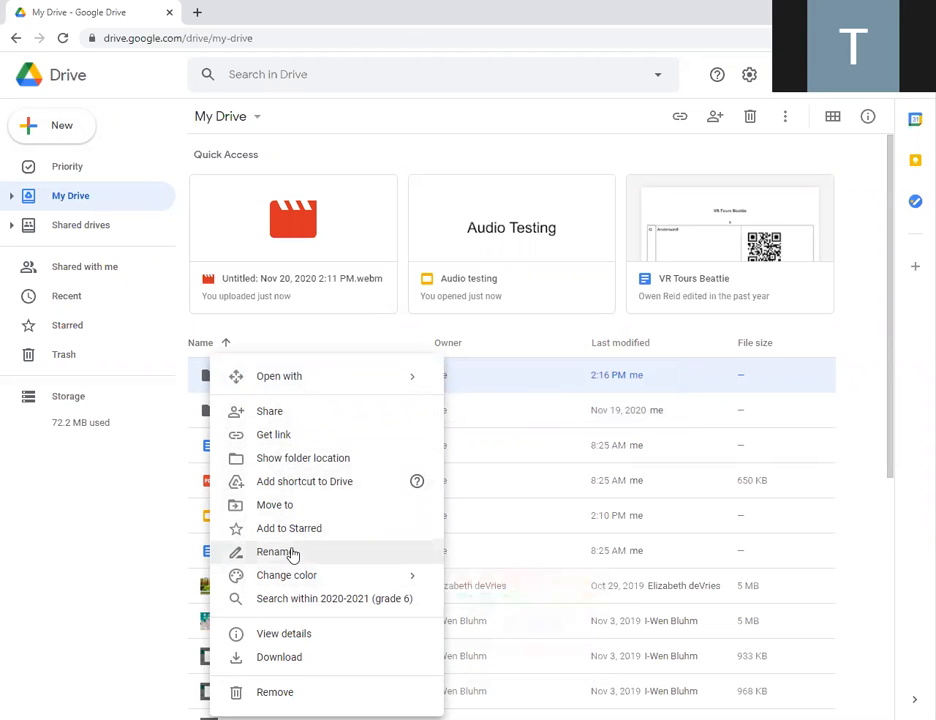
mouse_move(293, 583)
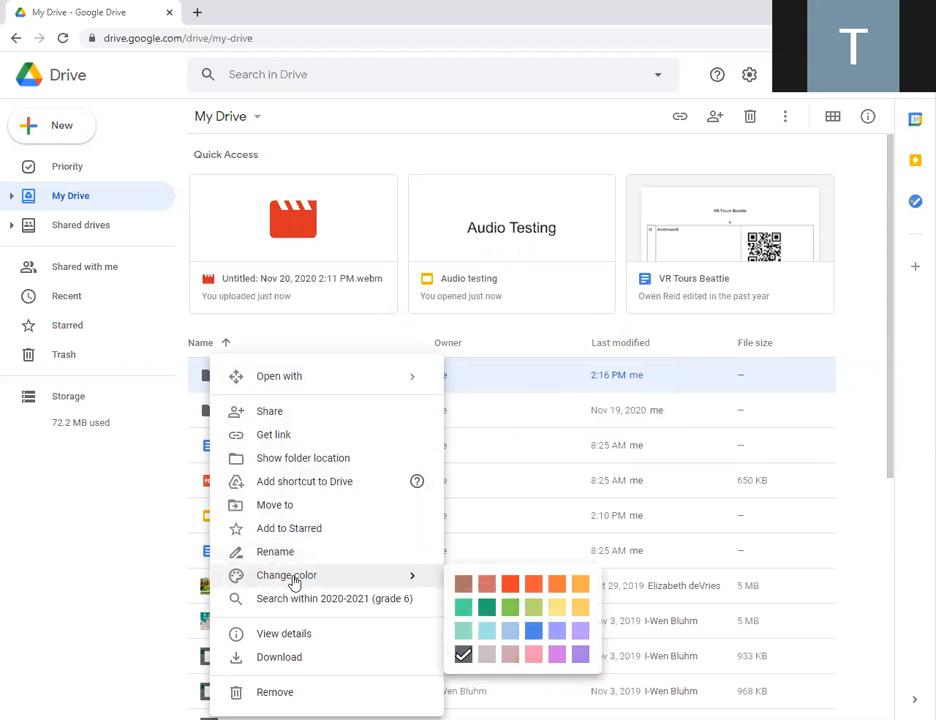
left_click(487, 609)
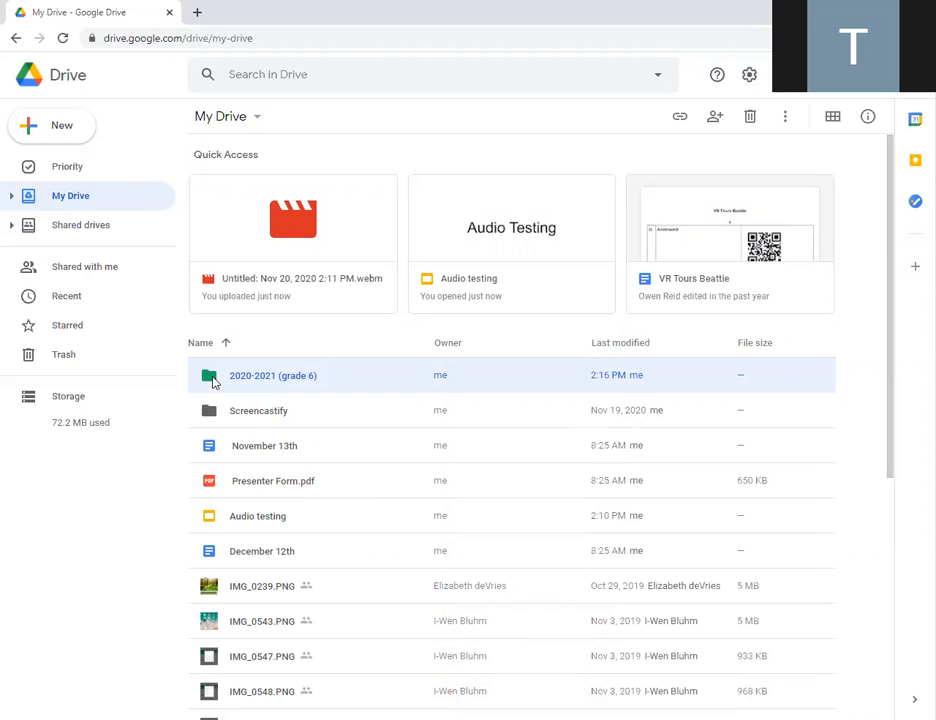
- Expand the My Drive folder tree and create a new folder named "before 2020" in My Drive
left_click(12, 197)
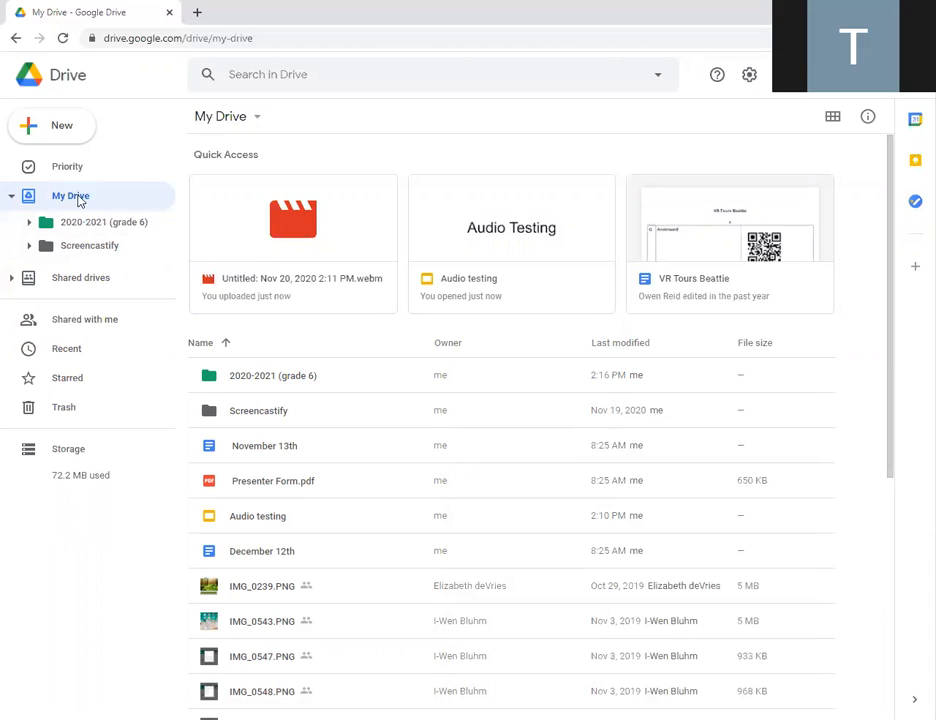
left_click(46, 130)
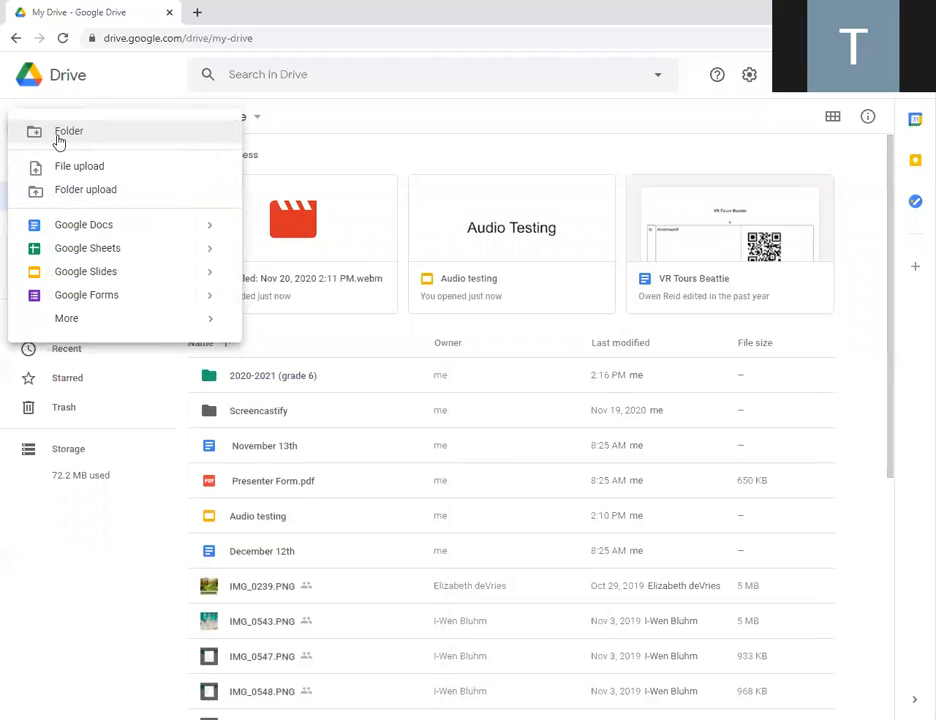
left_click(56, 138)
type("before 2020")
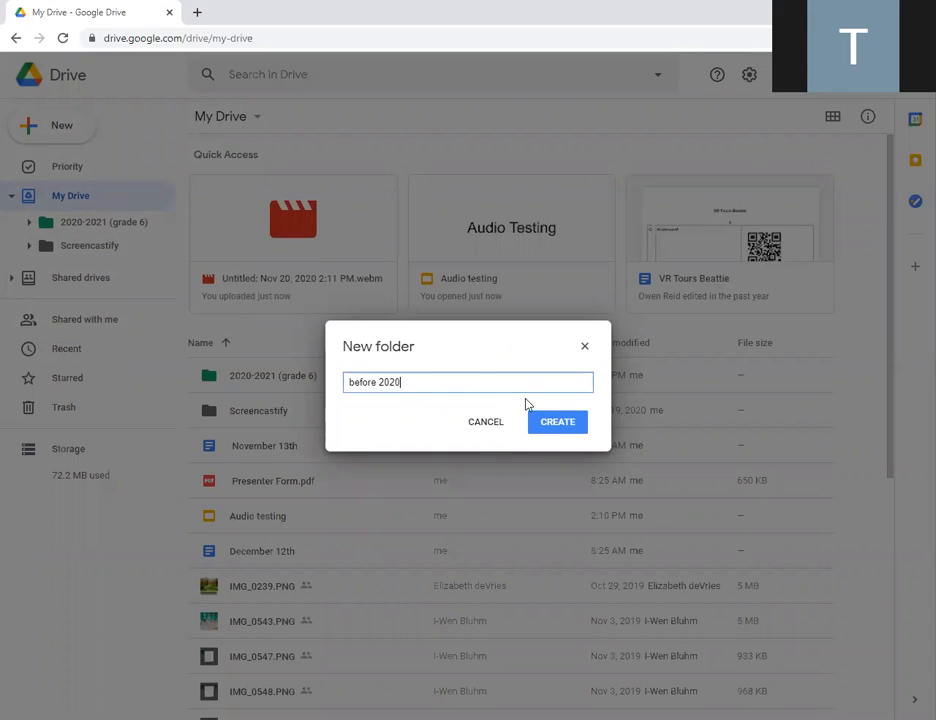
left_click(556, 422)
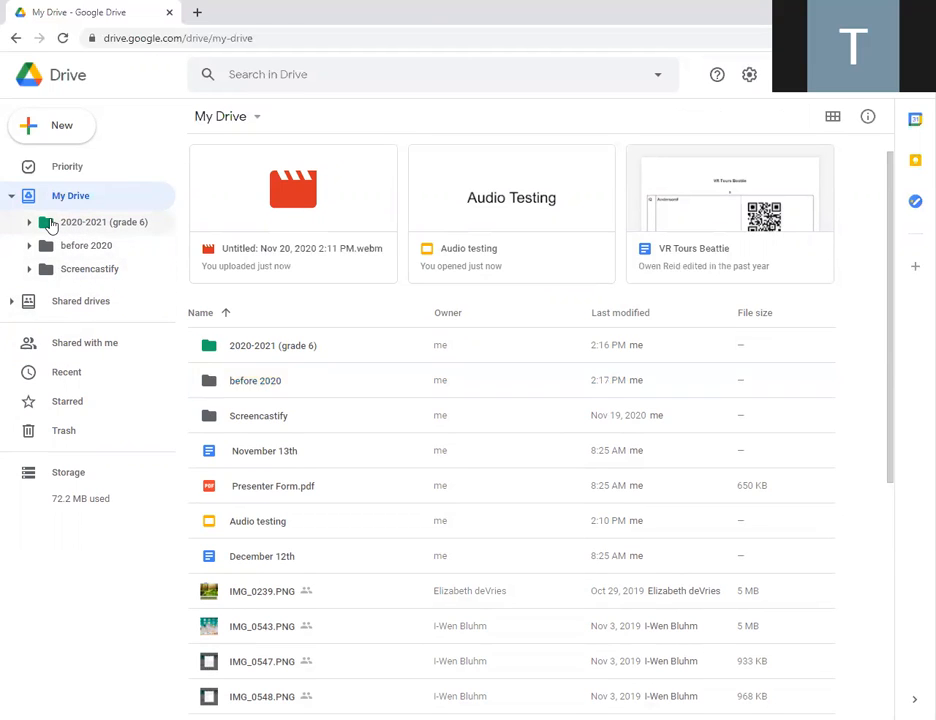
- View the contents of the "2020-2021 (grade 6)" and "before 2020" folders, then return to My Drive
left_click(52, 224)
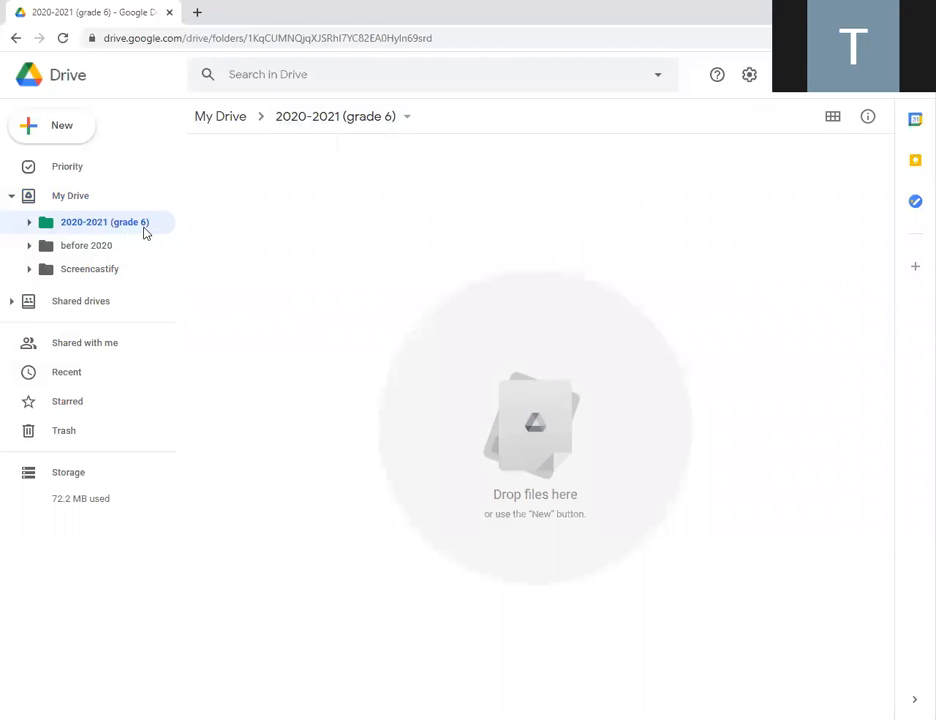
left_click(77, 248)
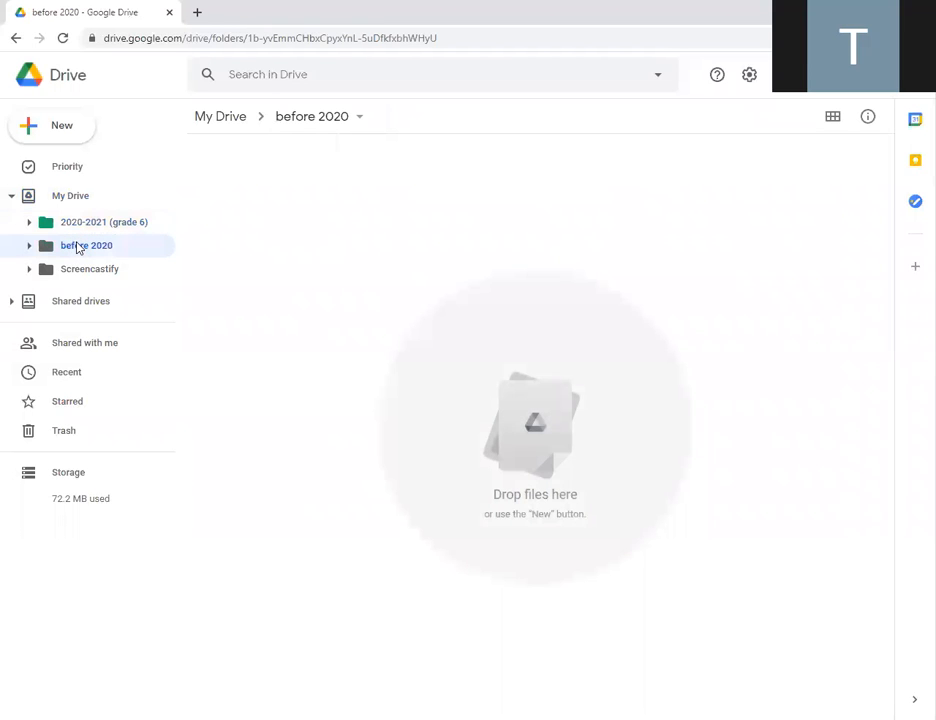
left_click(69, 199)
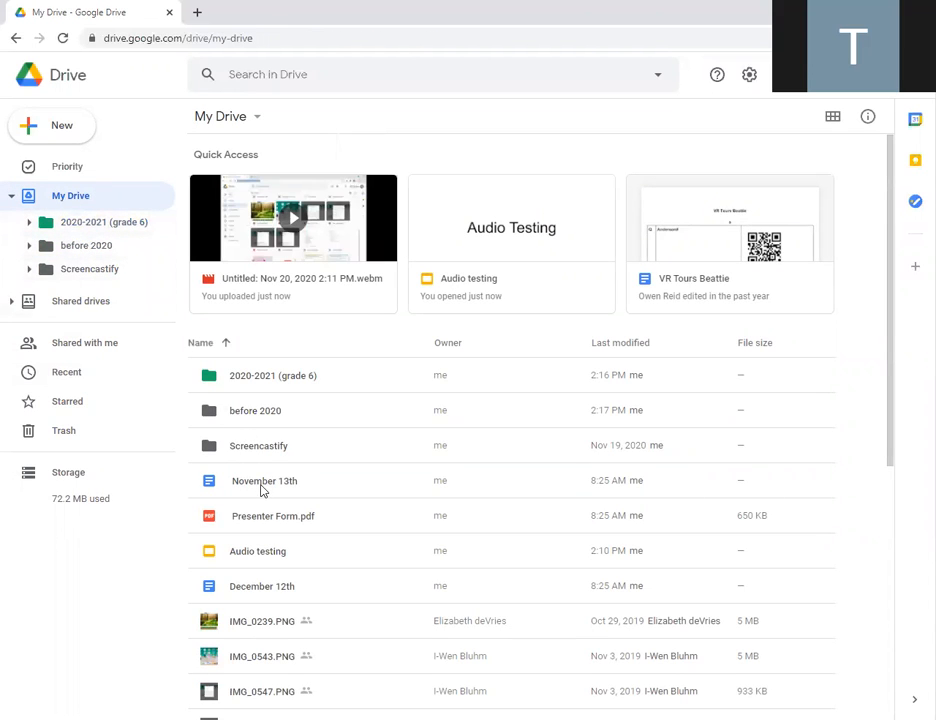
- Move November 13th, Presenter Form.pdf, Audio testing, December 12th, IMG_0239.PNG and IMG_0543.PNG into the "before 2020" folder
left_click_drag(265, 485, 90, 260)
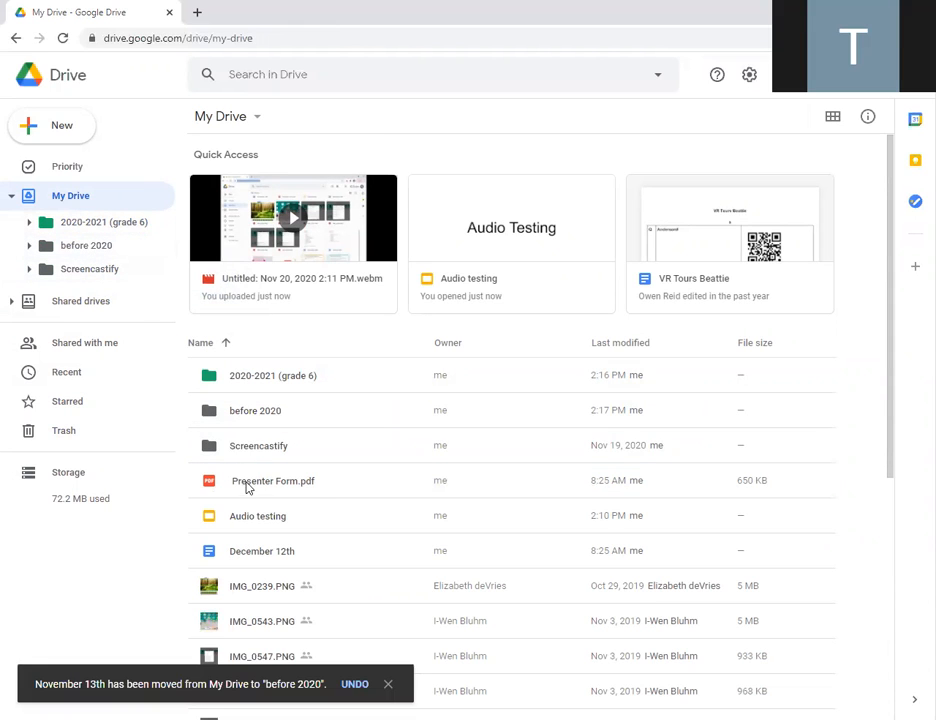
left_click_drag(262, 488, 96, 259)
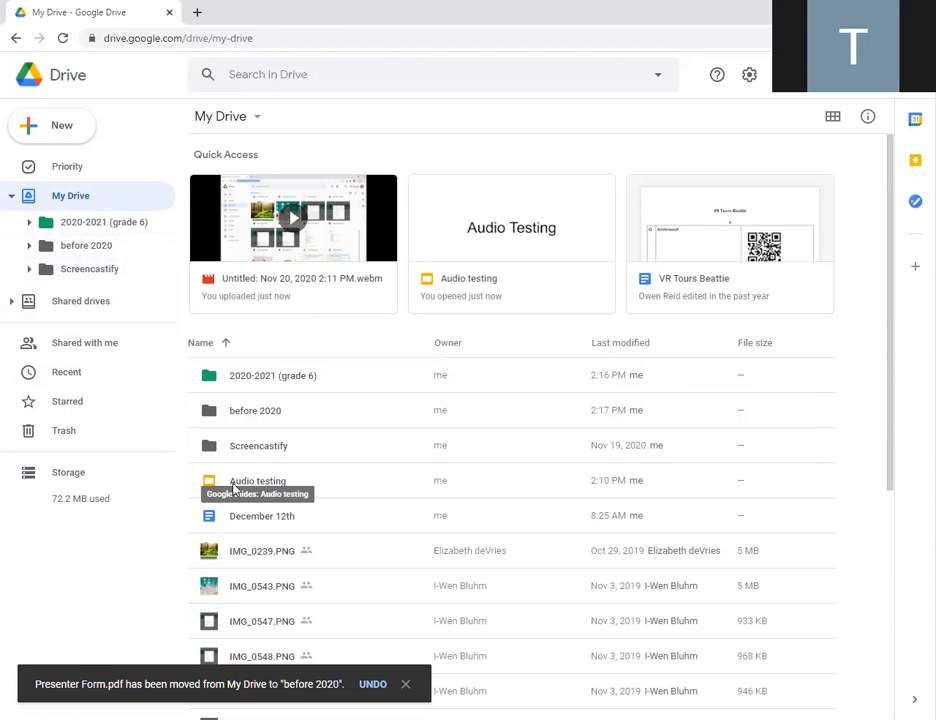
left_click(235, 490)
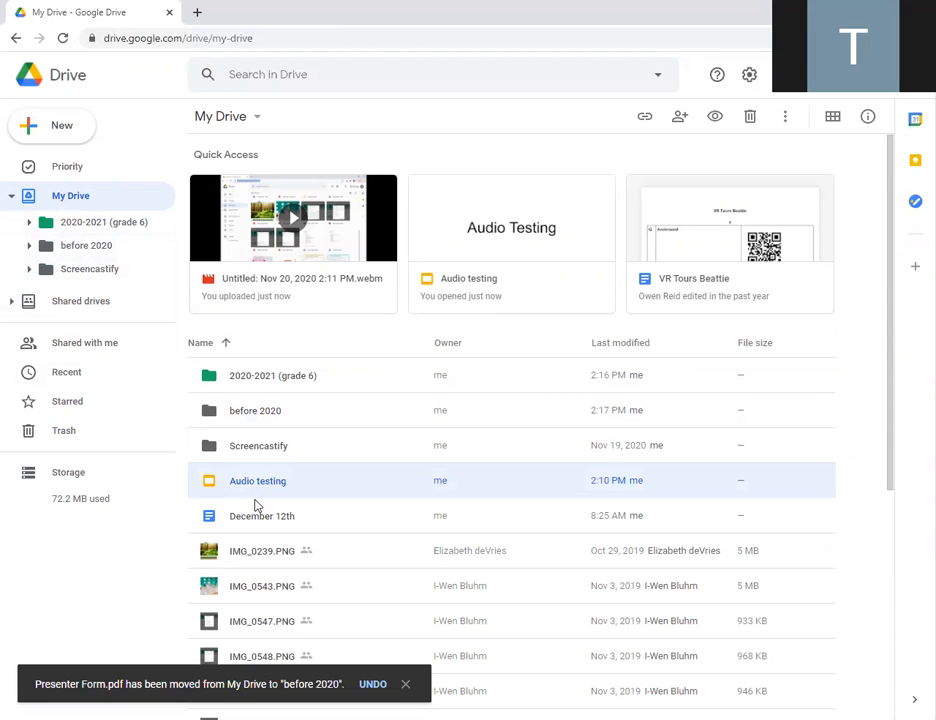
left_click(258, 592, "shift")
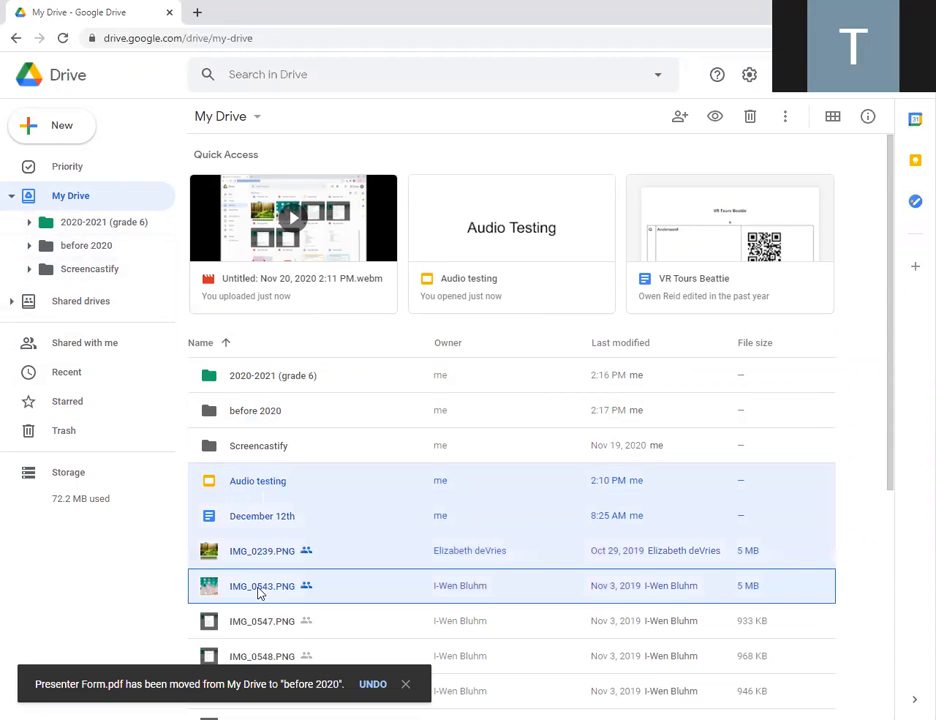
left_click_drag(255, 493, 113, 255)
- Select IMG_0547.PNG, IMG_0548.PNG, IMG_0550.PNG and October 30th together and move them into the "before 2020" folder
left_click(260, 490)
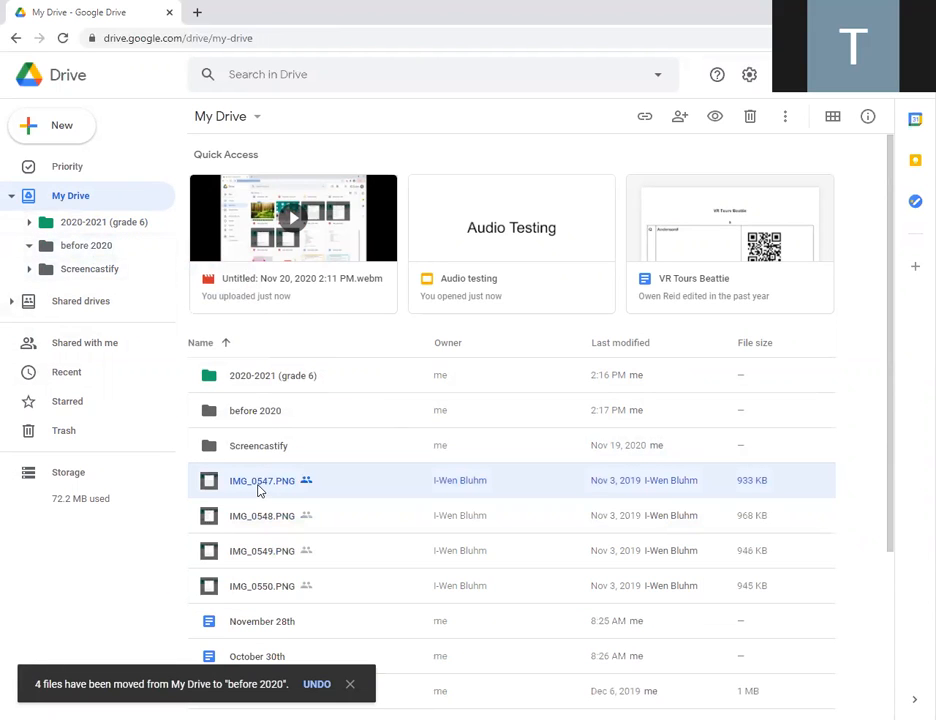
left_click(262, 515, "shift")
left_click(267, 590, "ctrl")
key("ctrl+minus")
left_click(268, 597, "ctrl")
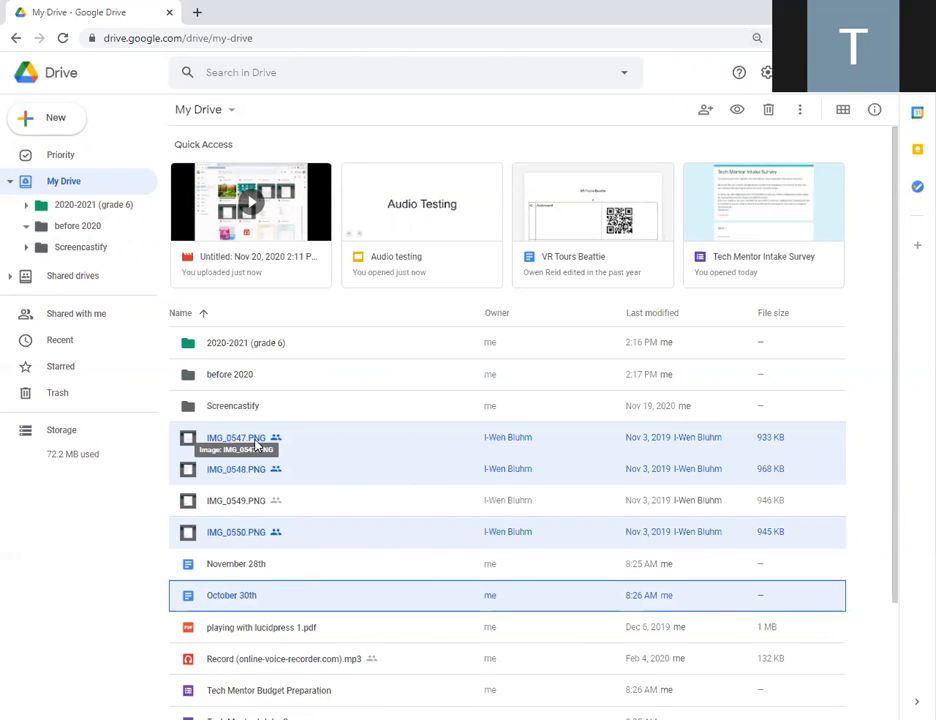
left_click_drag(260, 446, 99, 234)
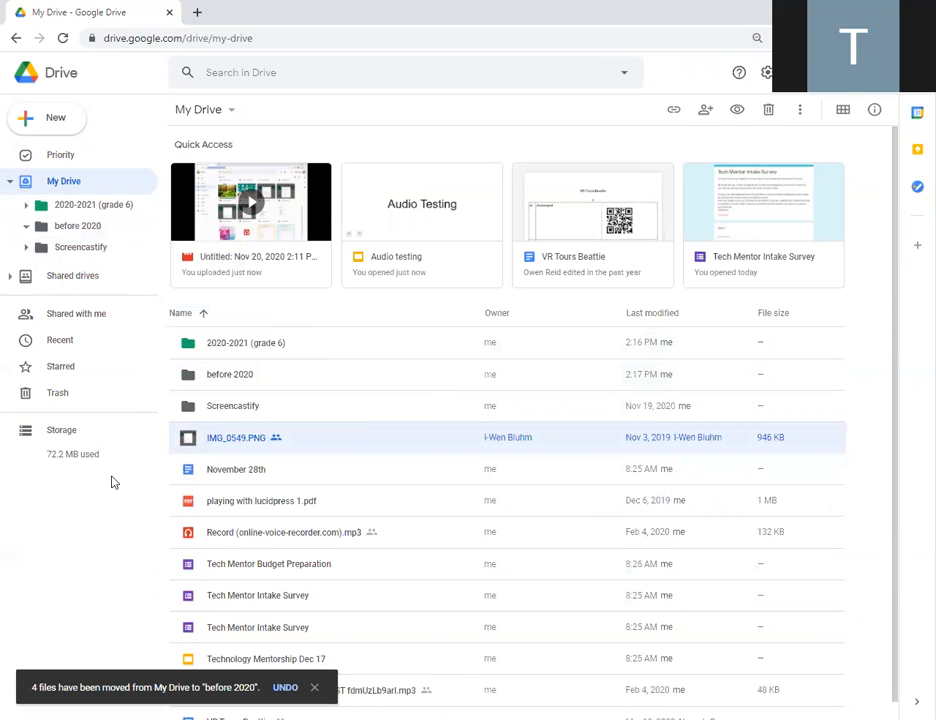
- Create a subfolder named "Best Work (Portfolio)" inside "2020-2021 (grade 6)" and expand the parent folder in the folder tree
left_click(58, 207)
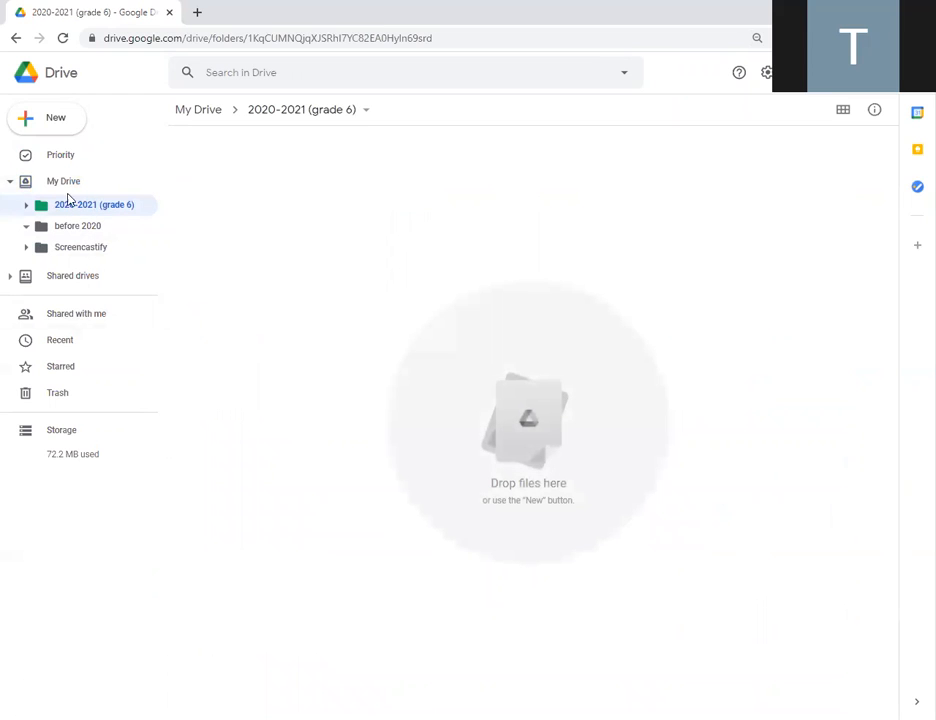
left_click(48, 123)
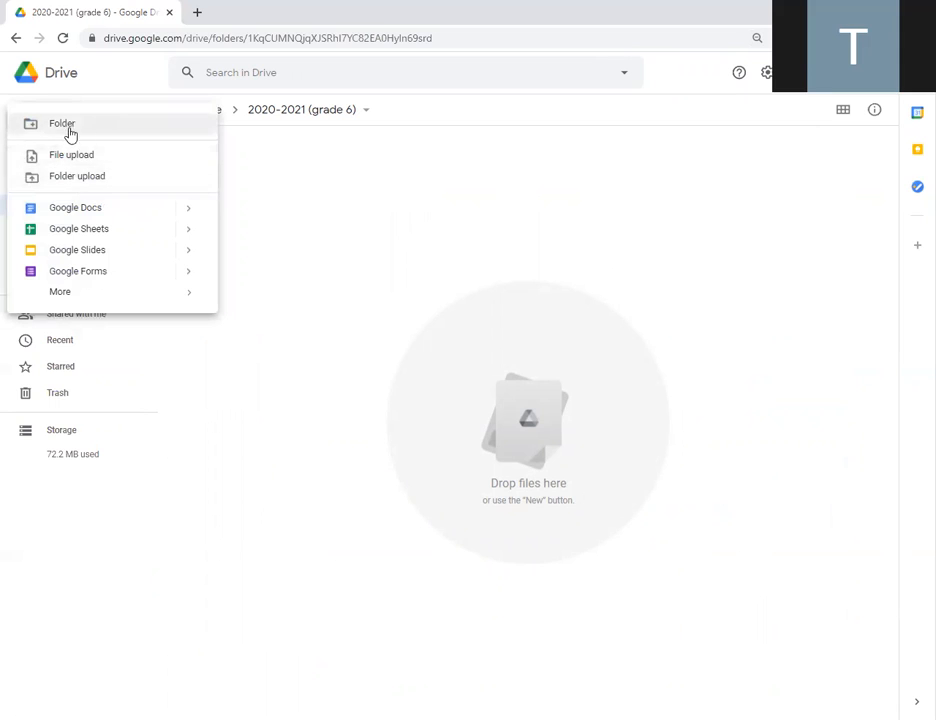
left_click(68, 126)
type("Best Work")
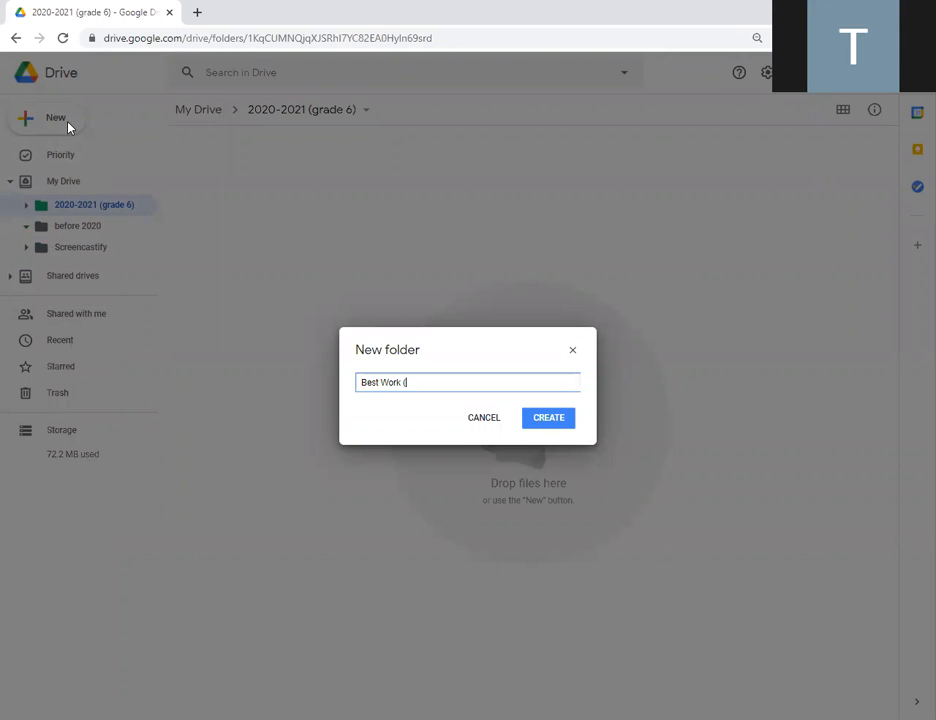
type(" (Portfolio")
left_click(536, 423)
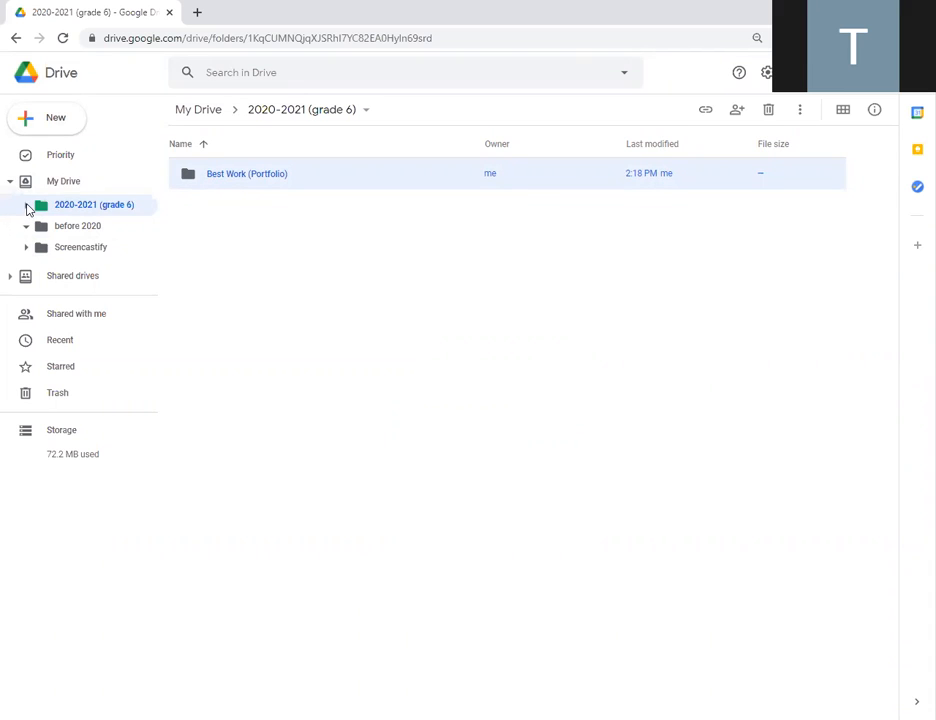
left_click(27, 205)
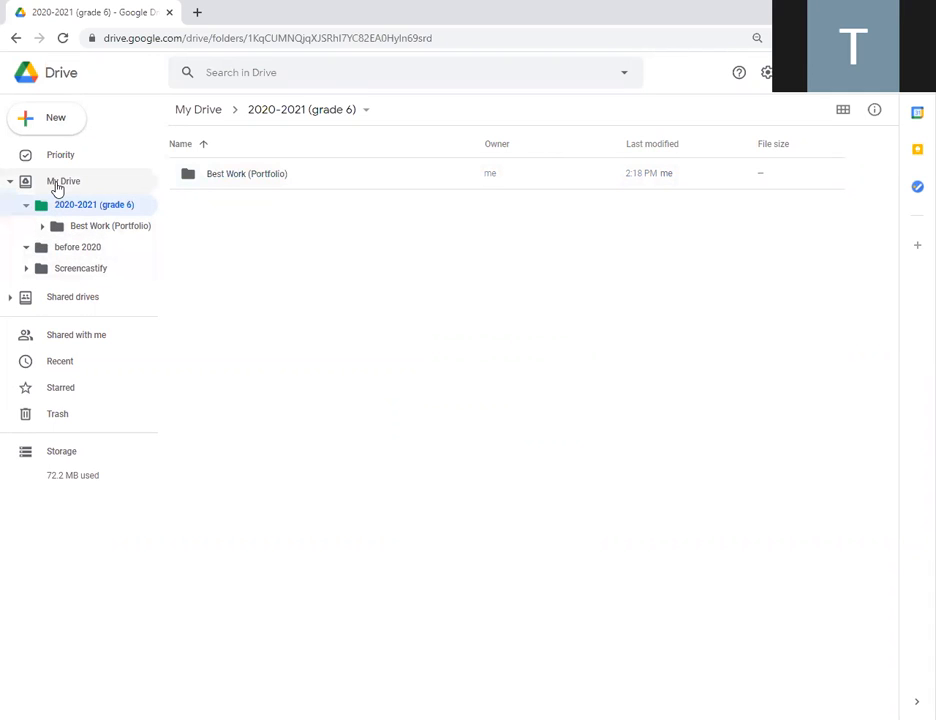
- Move the November 28th document from My Drive into the "2020-2021 (grade 6)" folder and open that folder
left_click(59, 185)
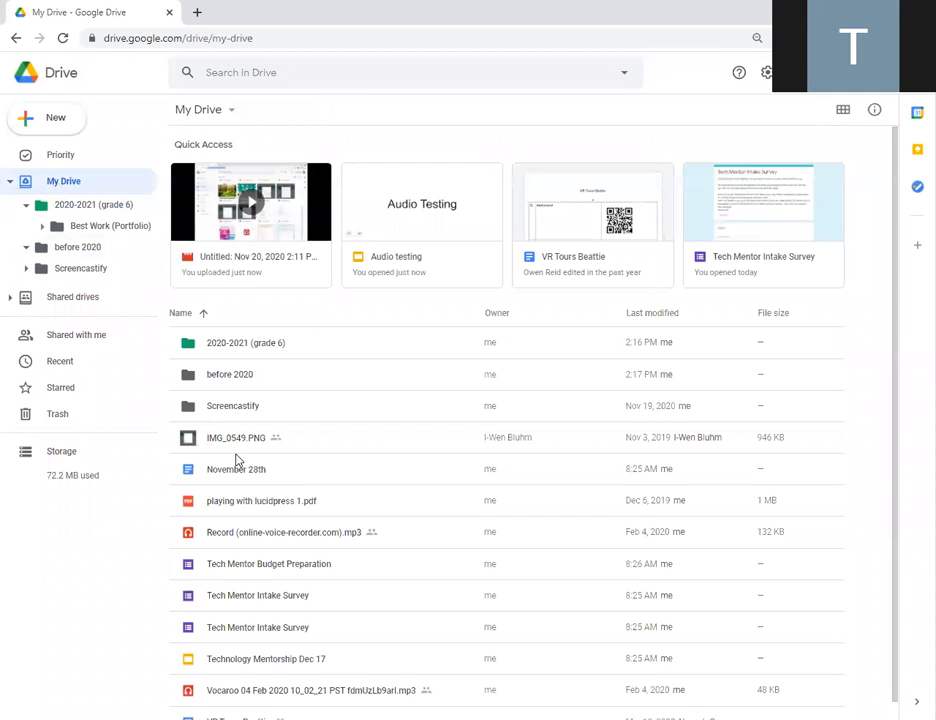
left_click_drag(240, 478, 110, 211)
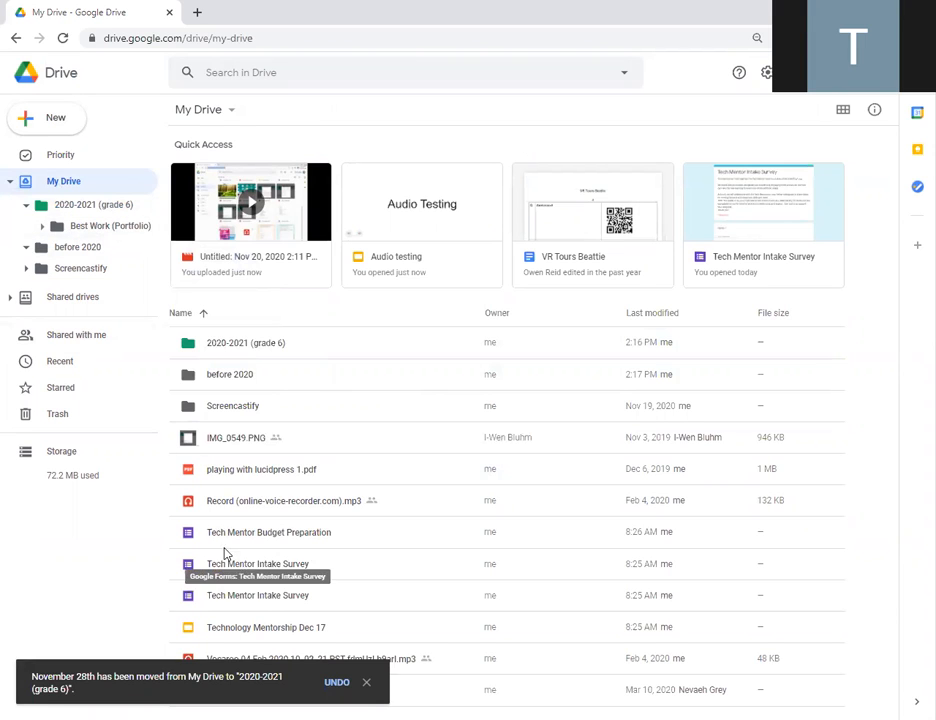
left_click(94, 207)
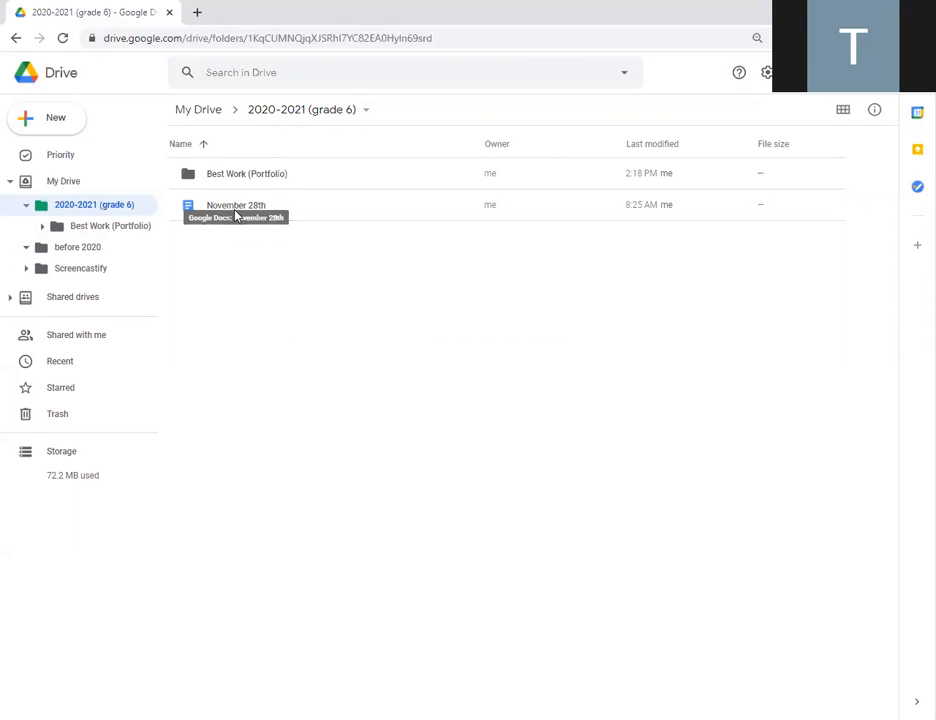
- Make a copy of the November 28th document inside "2020-2021 (grade 6)"
left_click(237, 211)
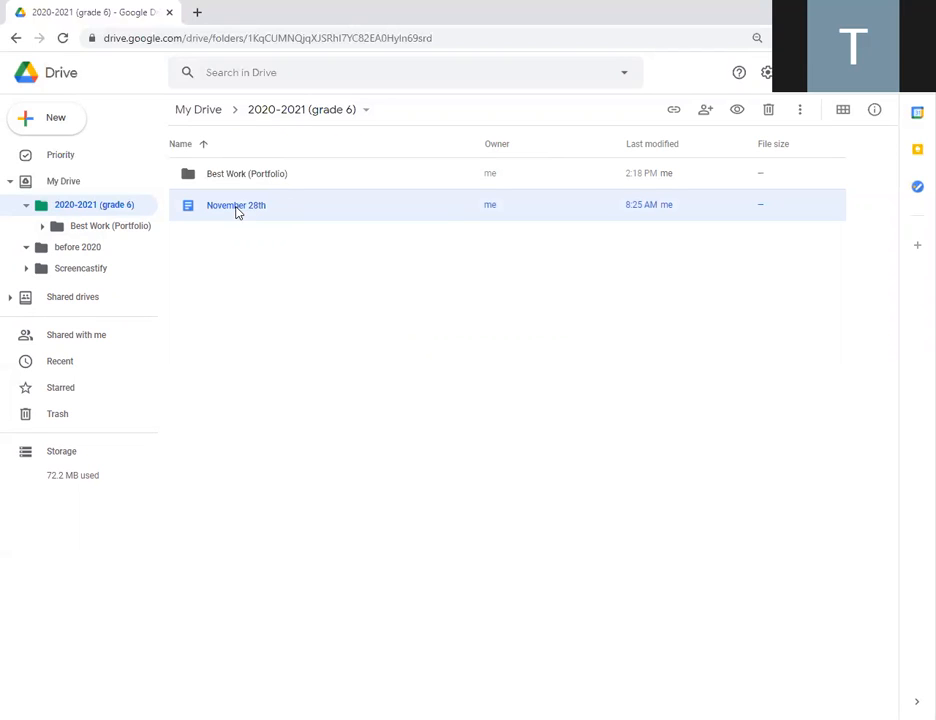
right_click(237, 211)
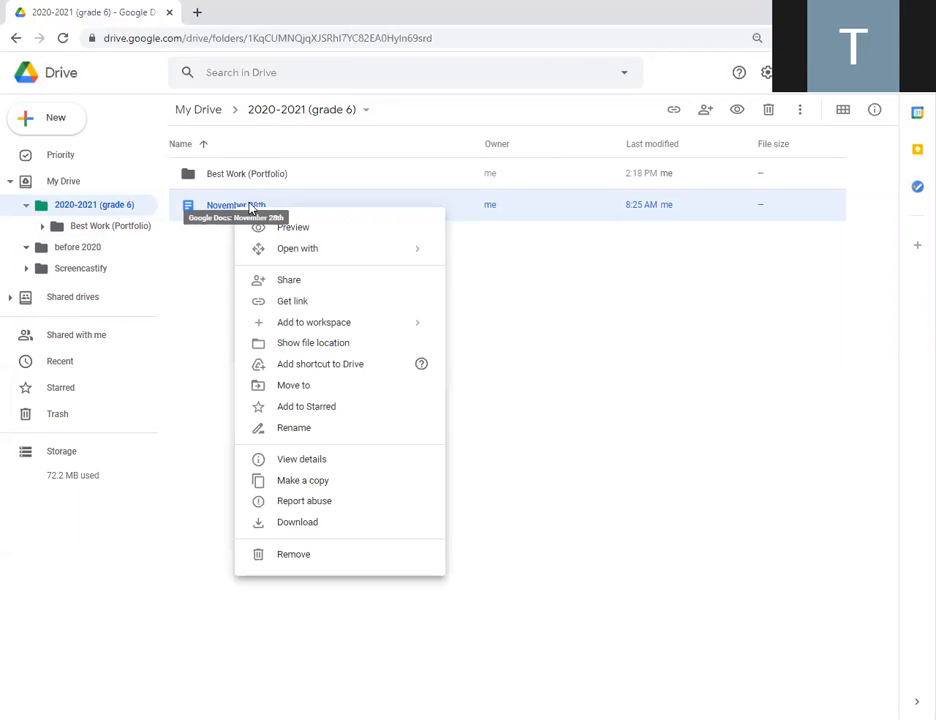
left_click(297, 487)
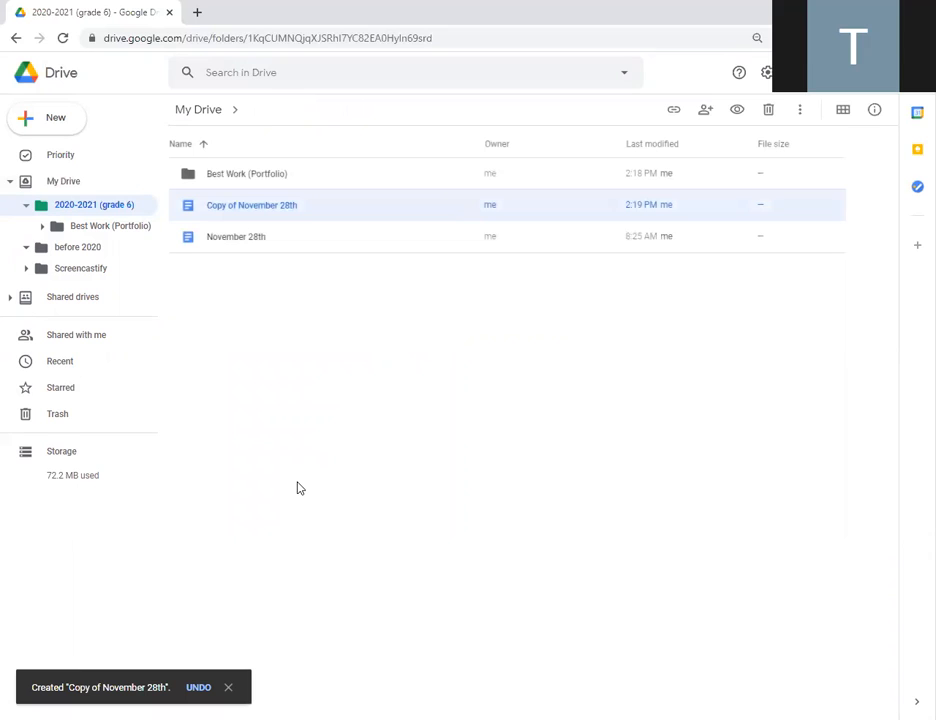
- Rename the copied November 28th document as "Portolio Nov 2020 (writing piece)"
right_click(282, 210)
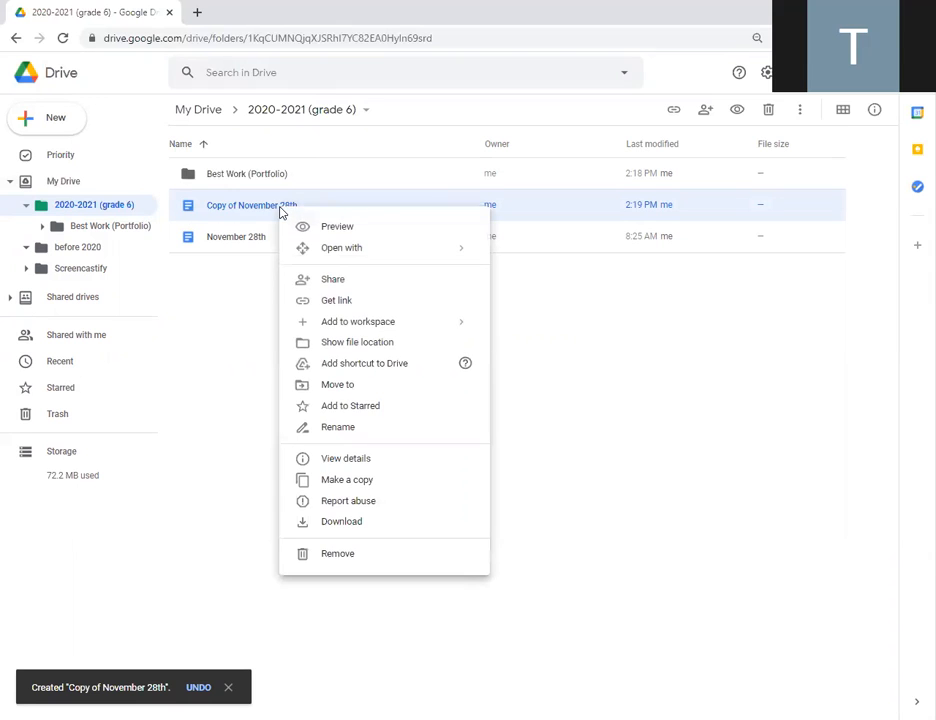
left_click(316, 430)
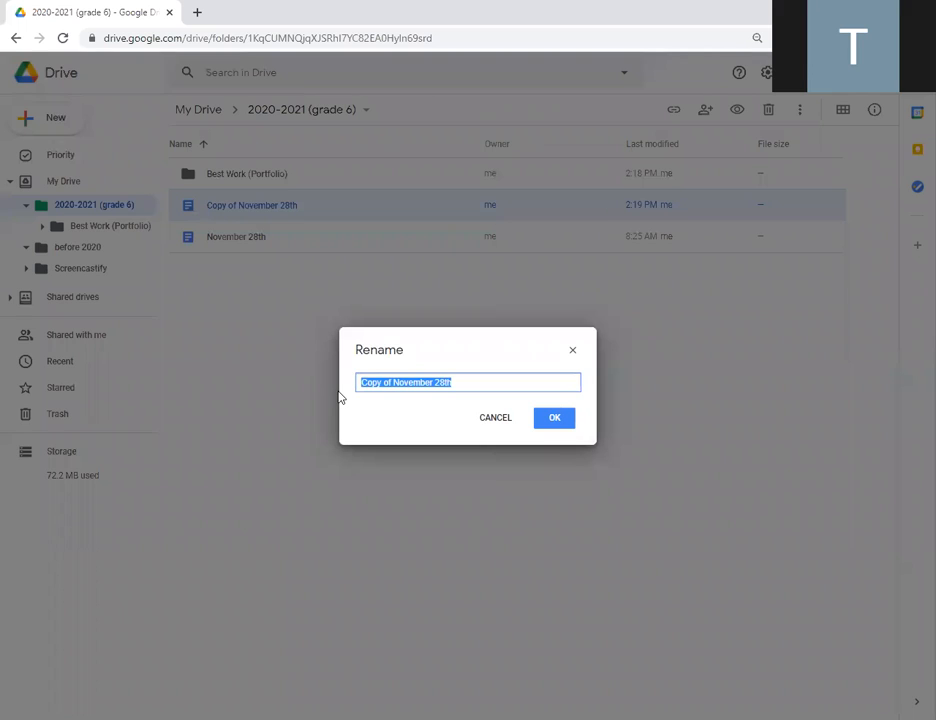
type("Porto")
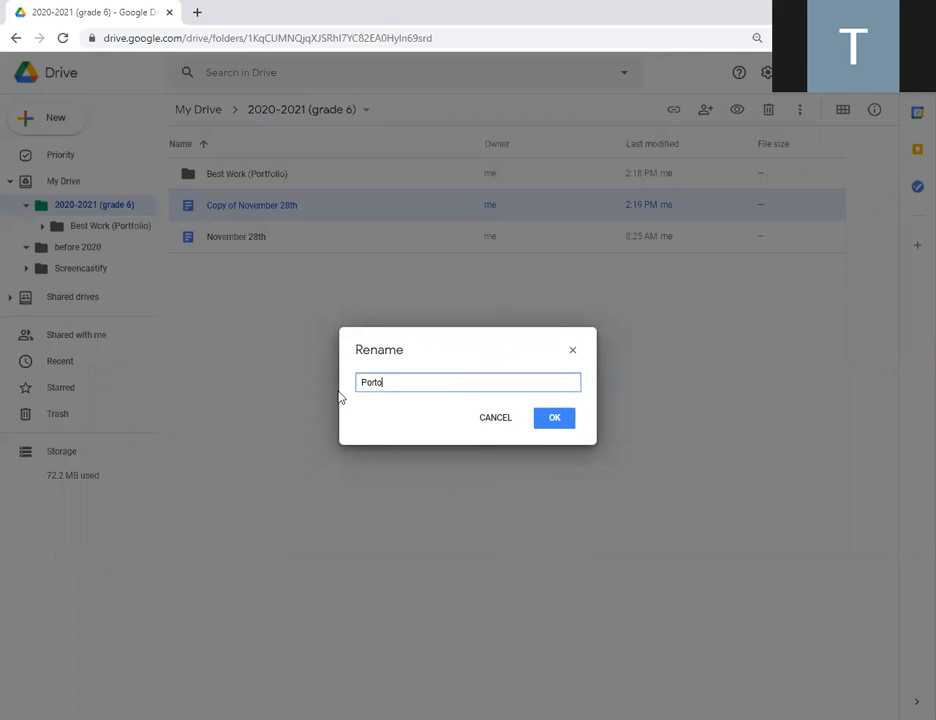
type("lio Nov 2020")
type("(writing piece")
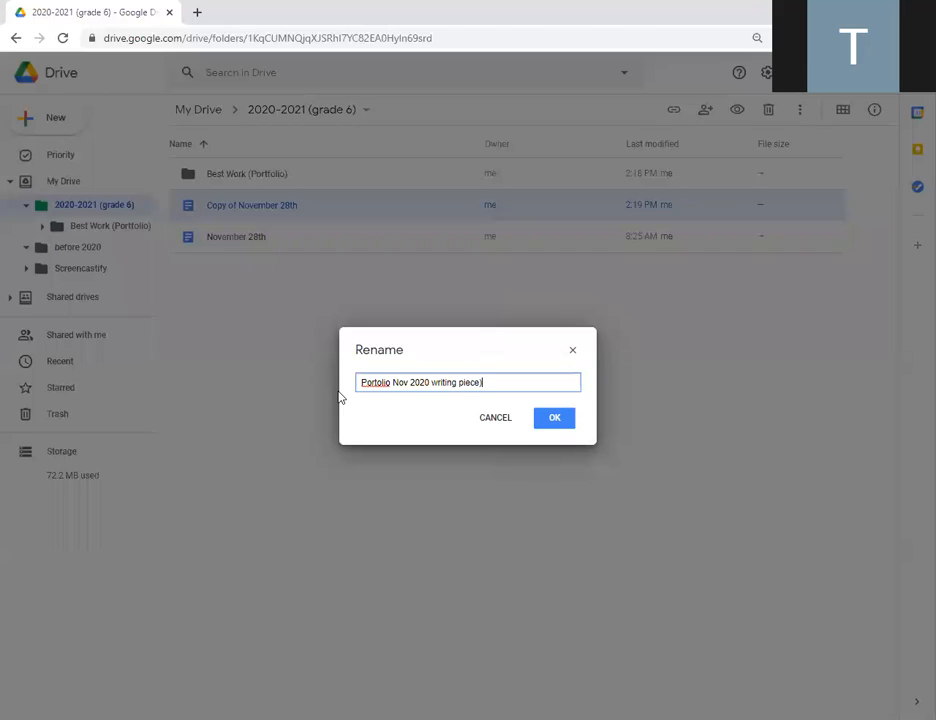
type(")")
left_click(432, 382)
type("(")
left_click(556, 427)
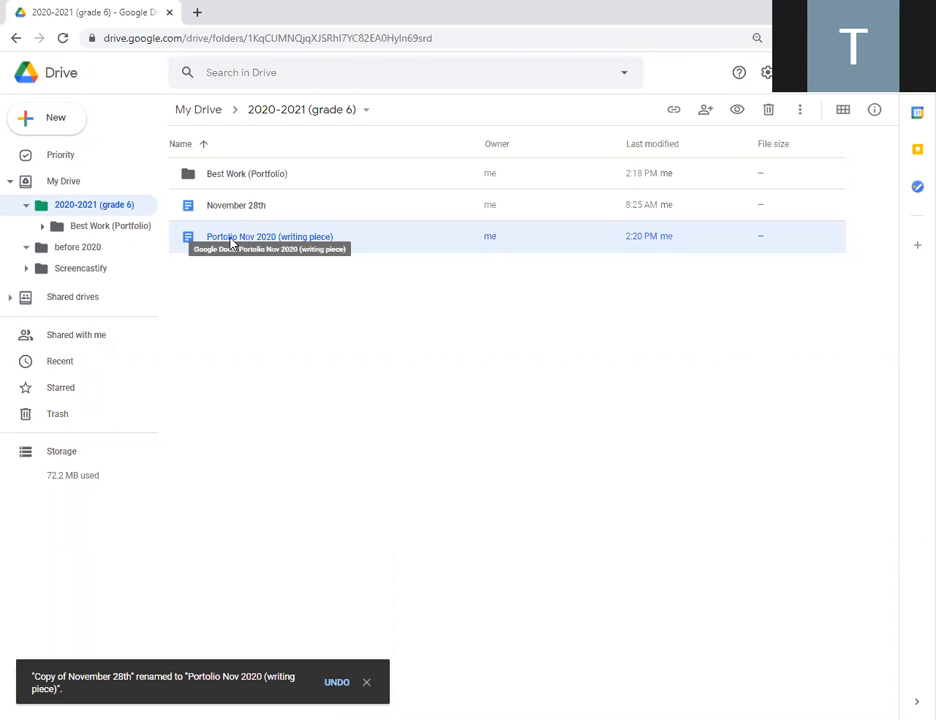
- Open the "Portolio Nov 2020 (writing piece)" document in Google Docs
left_click_drag(238, 229, 255, 176)
left_click_drag(229, 234, 229, 237)
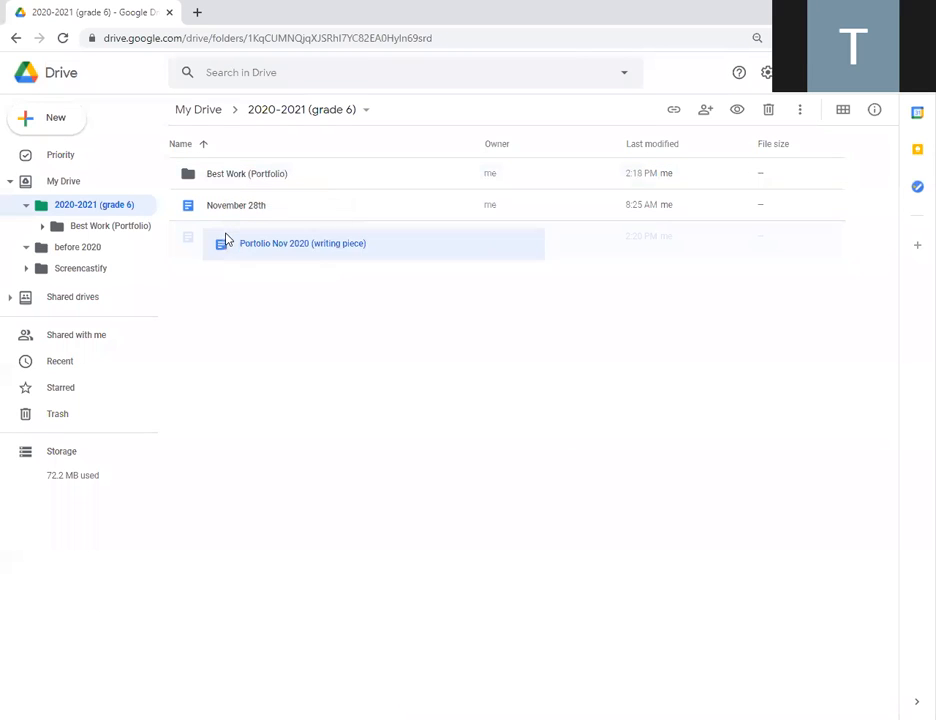
double_click(228, 245)
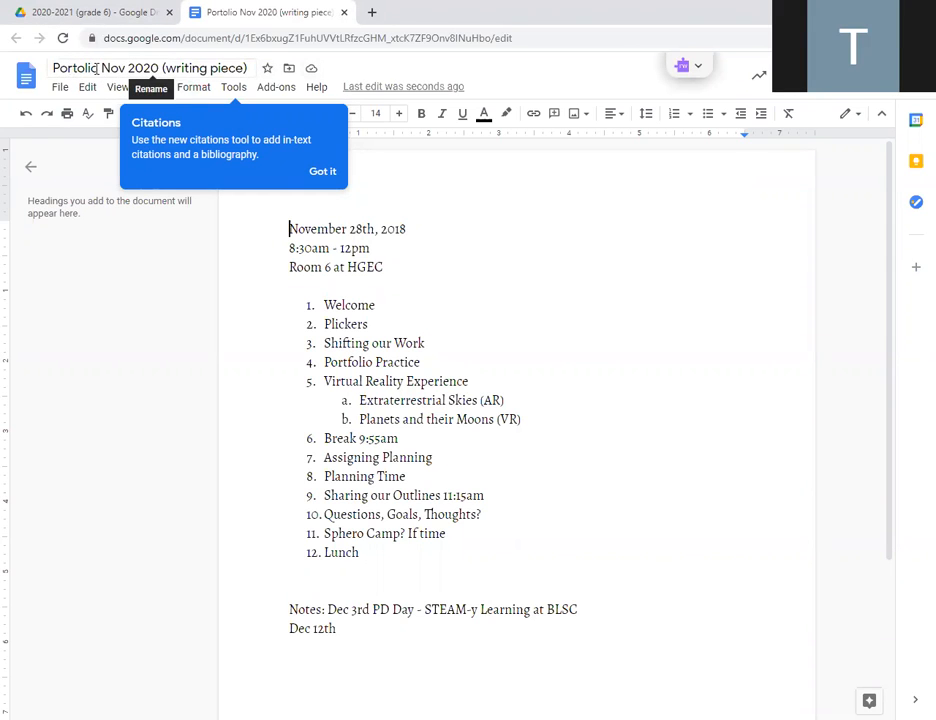
- Move the open document into the "Best Work (Portfolio)" folder from within the document, and close it to return to Drive
left_click(290, 70)
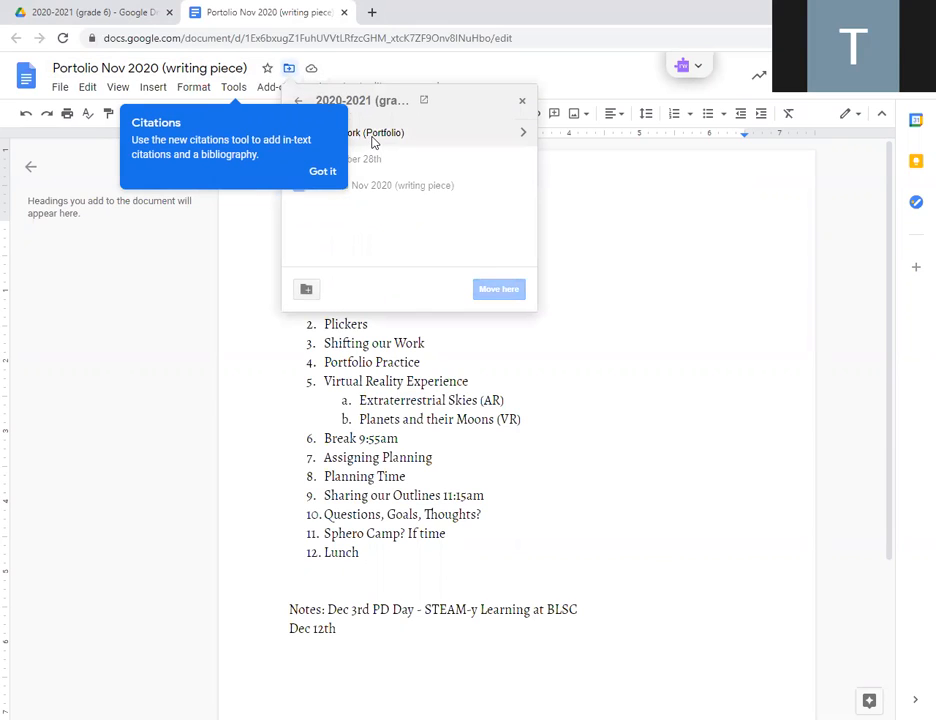
left_click(325, 175)
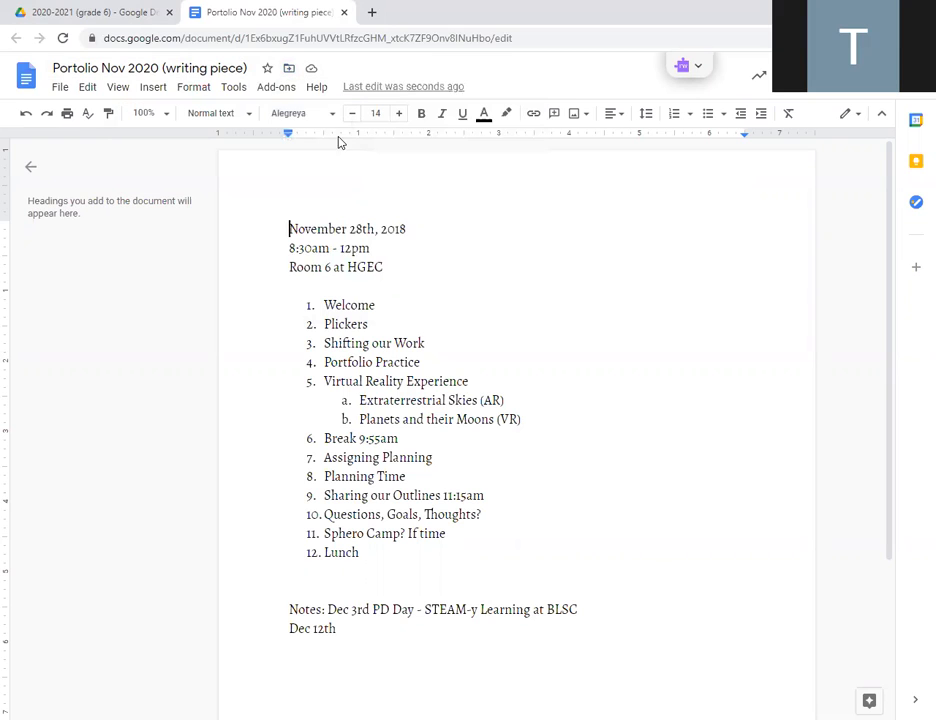
left_click(288, 70)
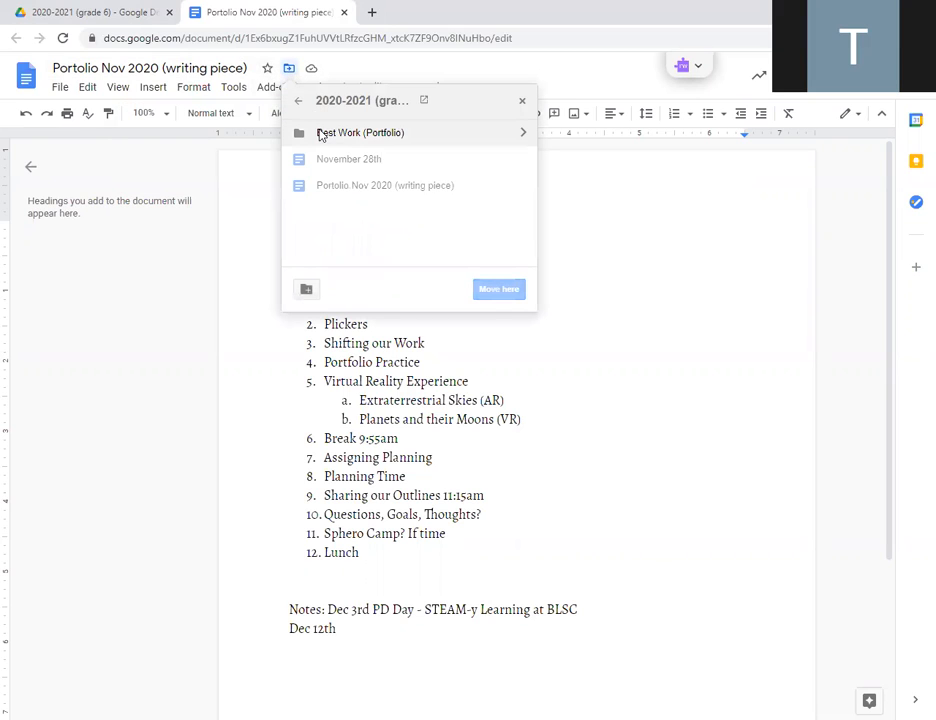
left_click(352, 137)
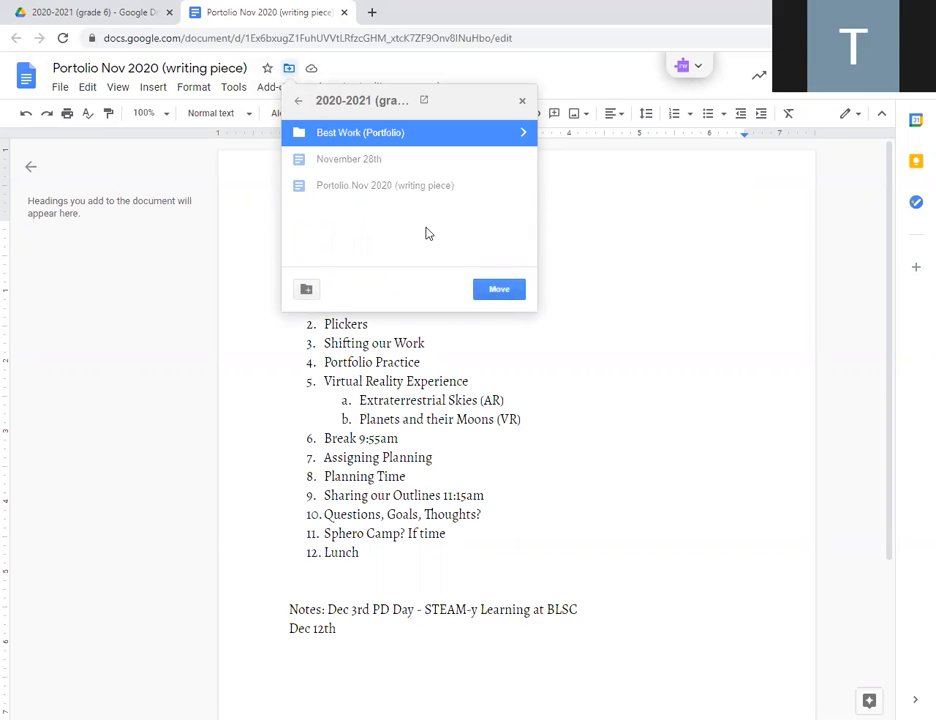
left_click(490, 289)
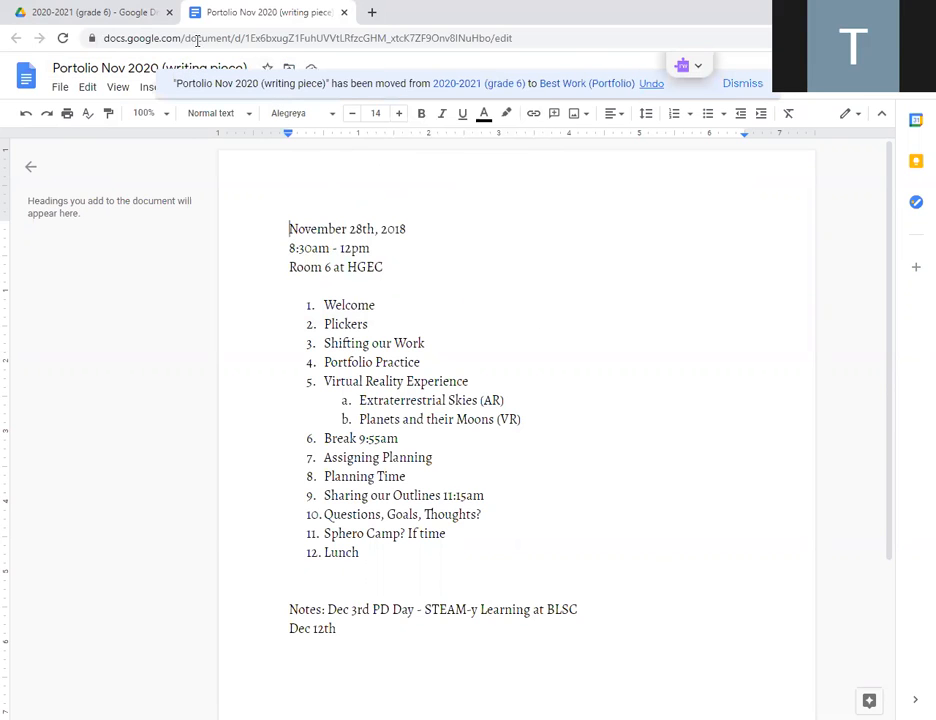
left_click(343, 13)
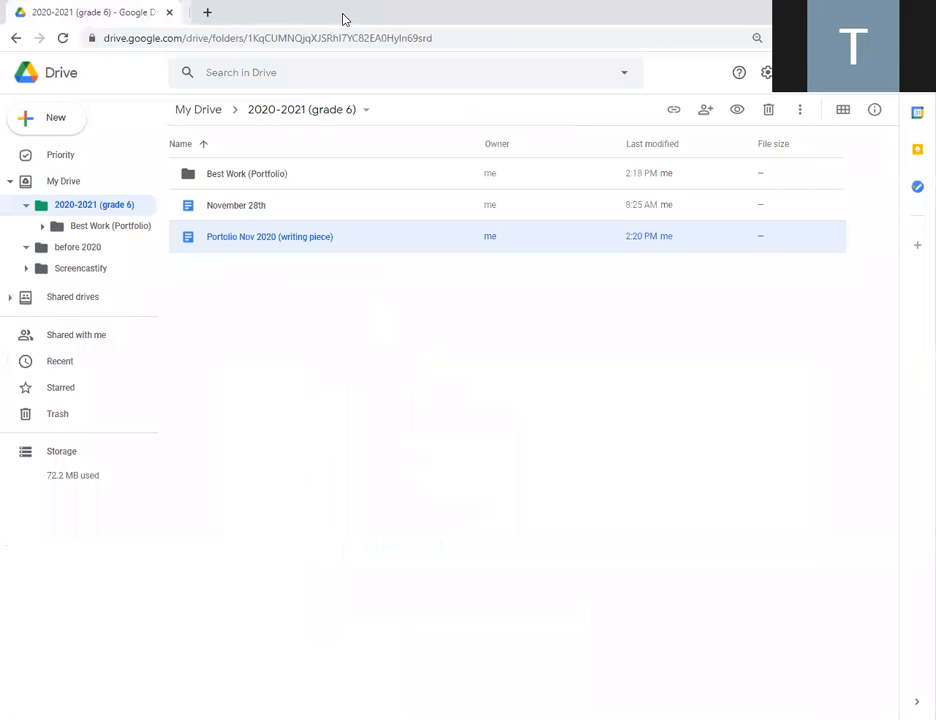
- Move all My Drive files from IMG_0549.PNG through Technology Mentorship Dec 17 together into the "2020-2021 (grade 6)" folder
left_click(64, 182)
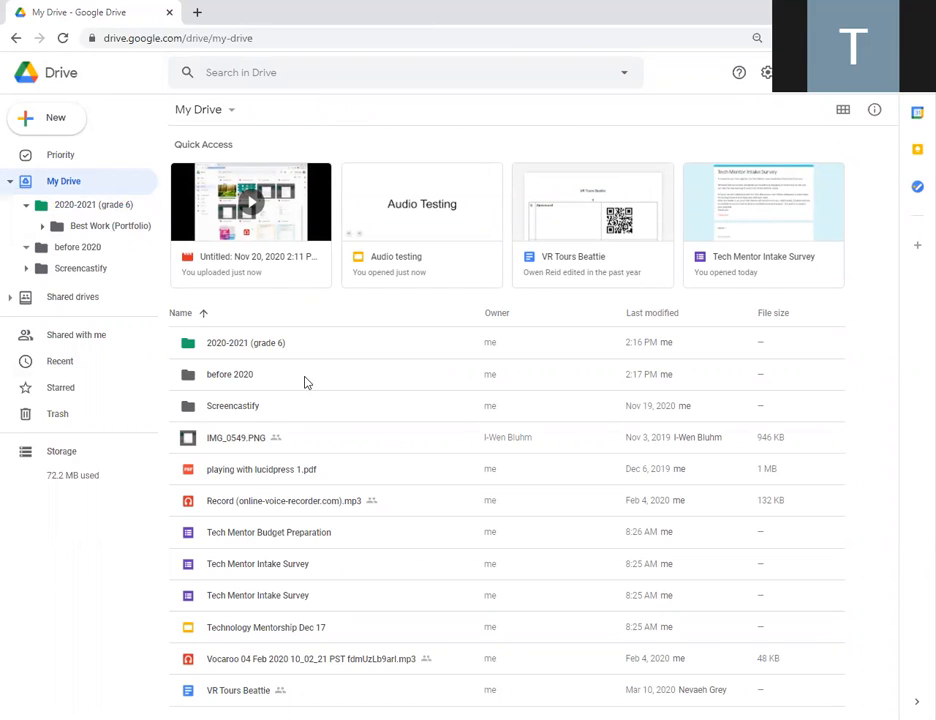
left_click(252, 445)
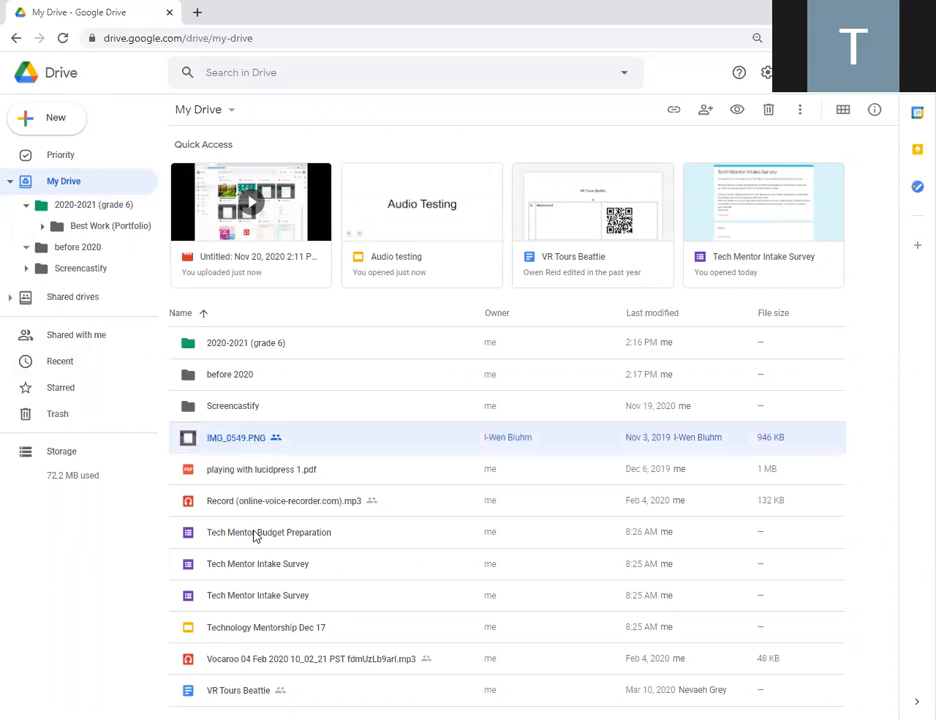
left_click(273, 632, "shift")
left_click_drag(221, 445, 91, 217)
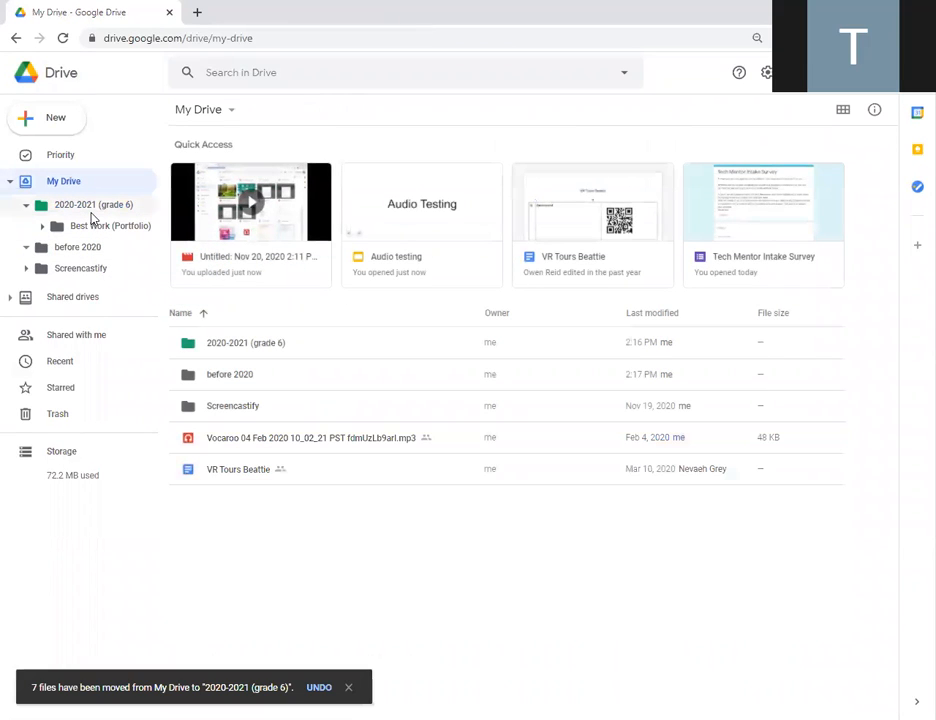
- Move the Vocaroo 04 Feb 2020 recording and VR Tours Beattie together into the "before 2020" folder
left_click(229, 441)
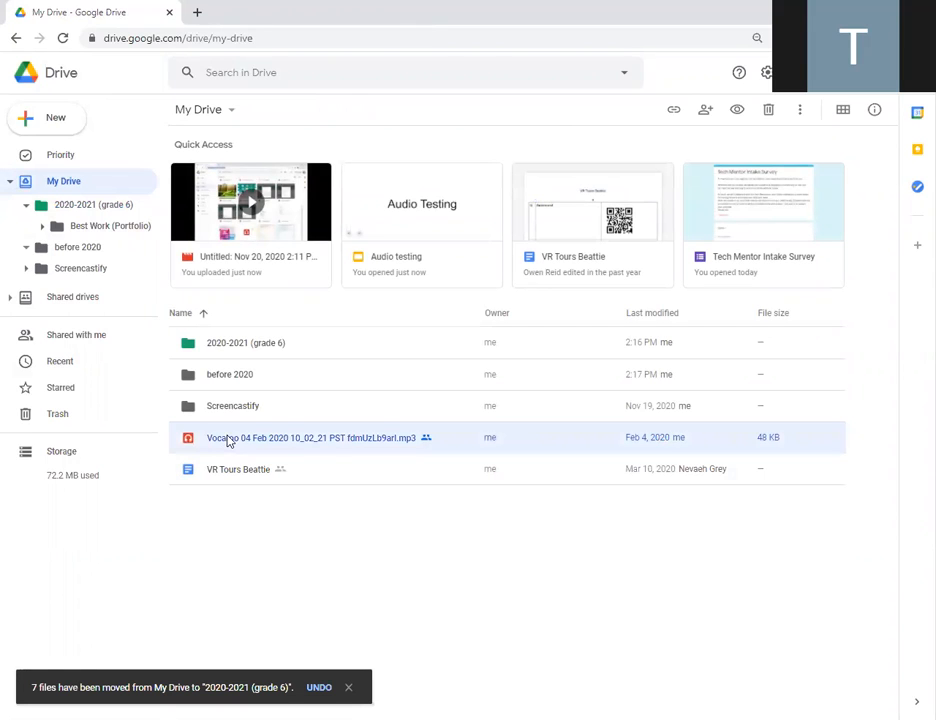
left_click(241, 476, "shift")
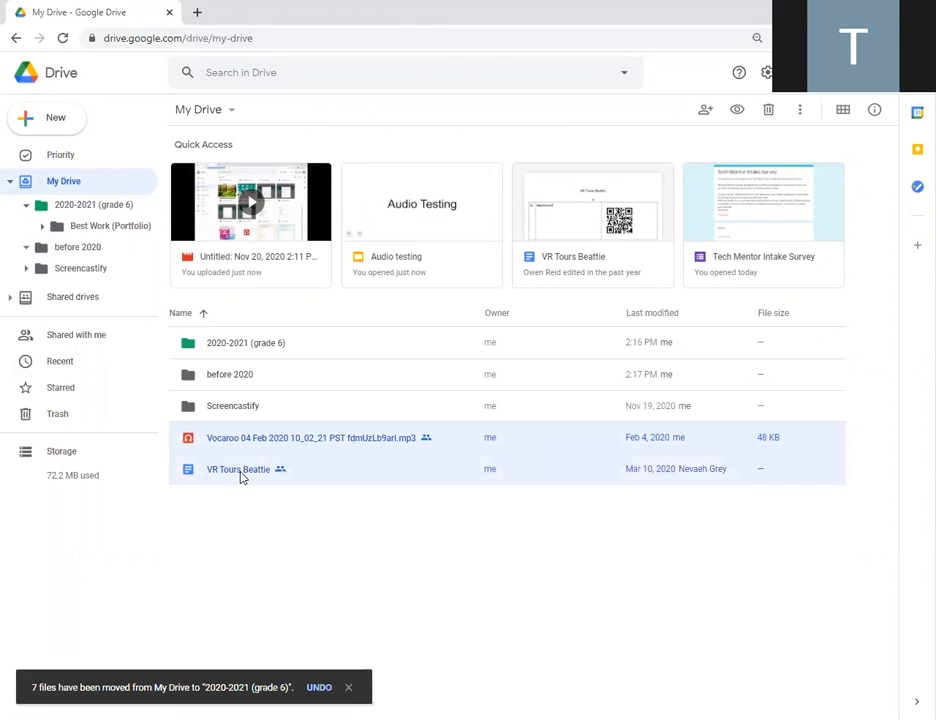
left_click_drag(217, 447, 77, 252)
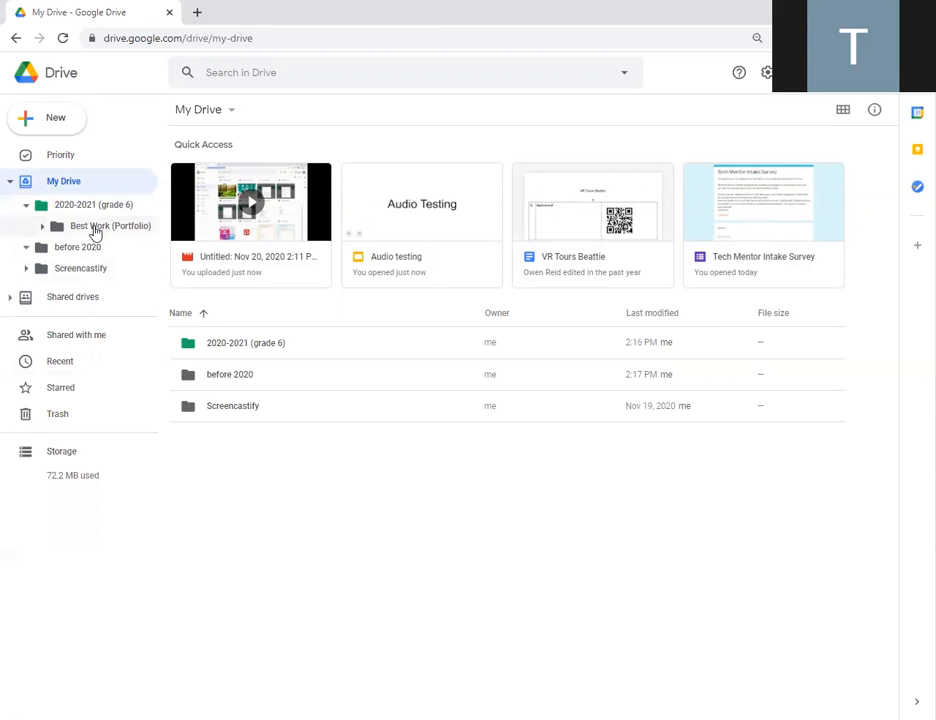
- View the contents of the "Best Work (Portfolio)" folder and the actions available for it
left_click(96, 230)
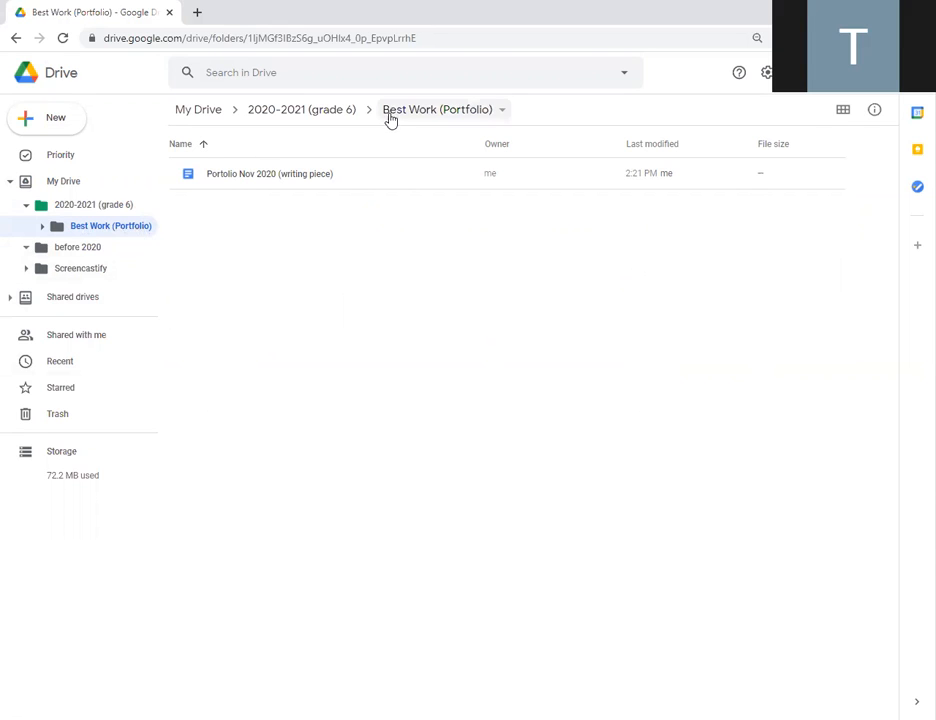
left_click(503, 113)
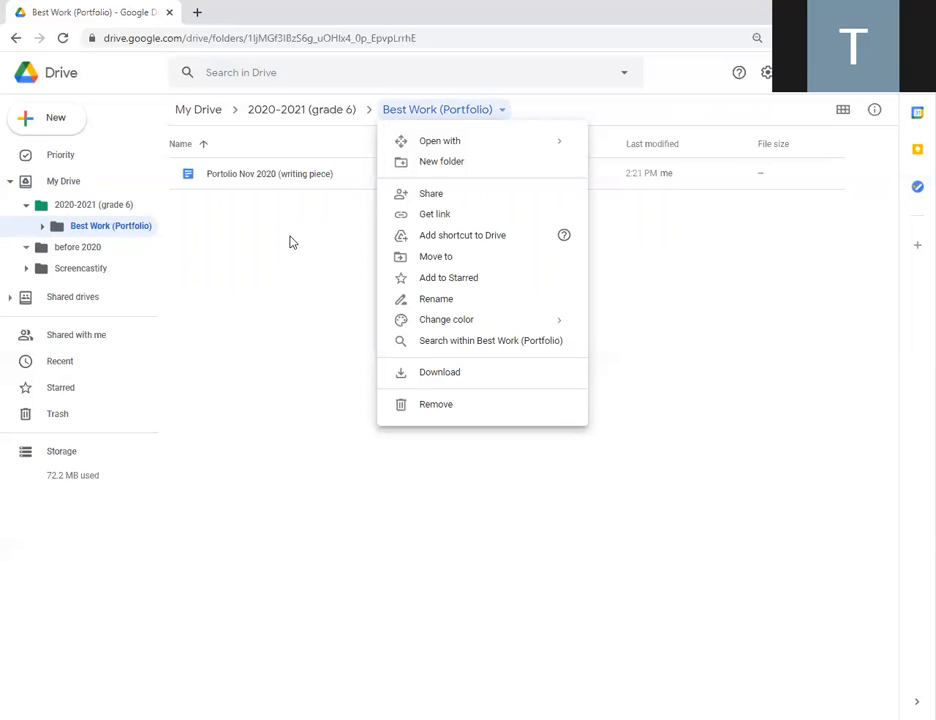
left_click(566, 104)
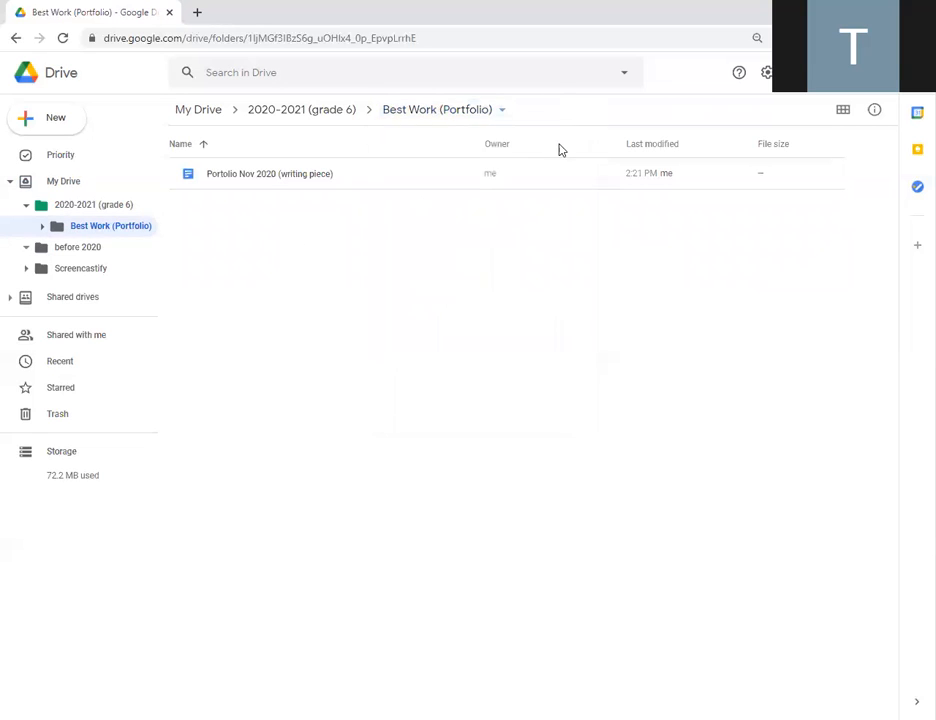